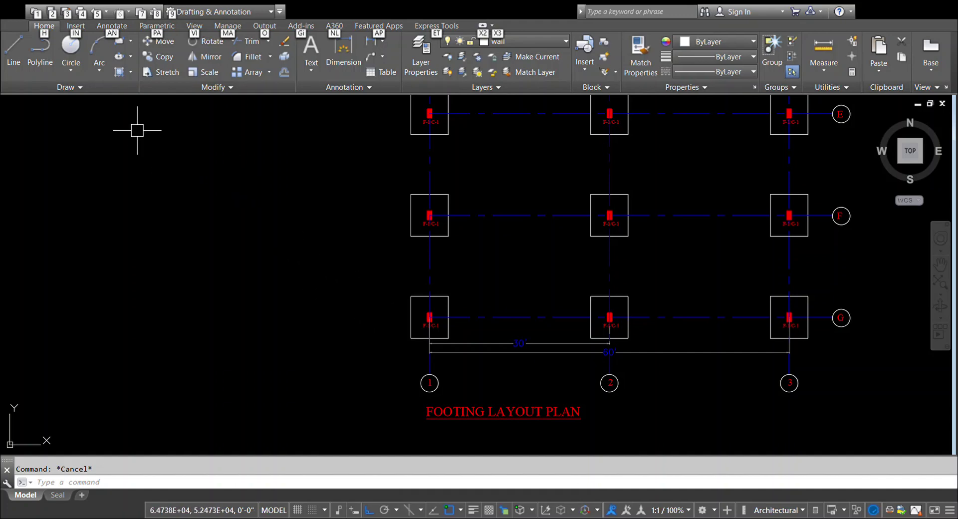
- Clear the ribbon key tips from the drawing screen
click(43, 31)
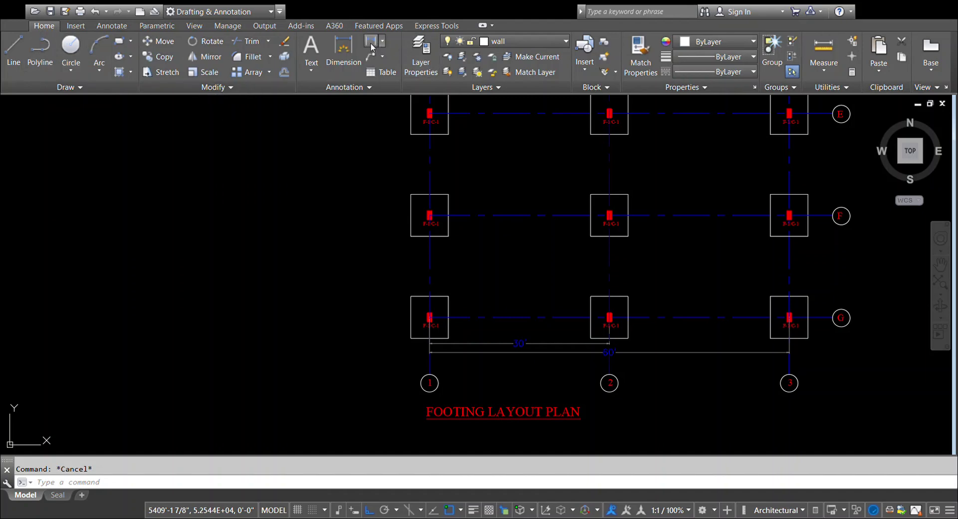
- Place a 17' vertical linear dimension between the two lowest grid-line-1 footings, left of the plan
click(372, 47)
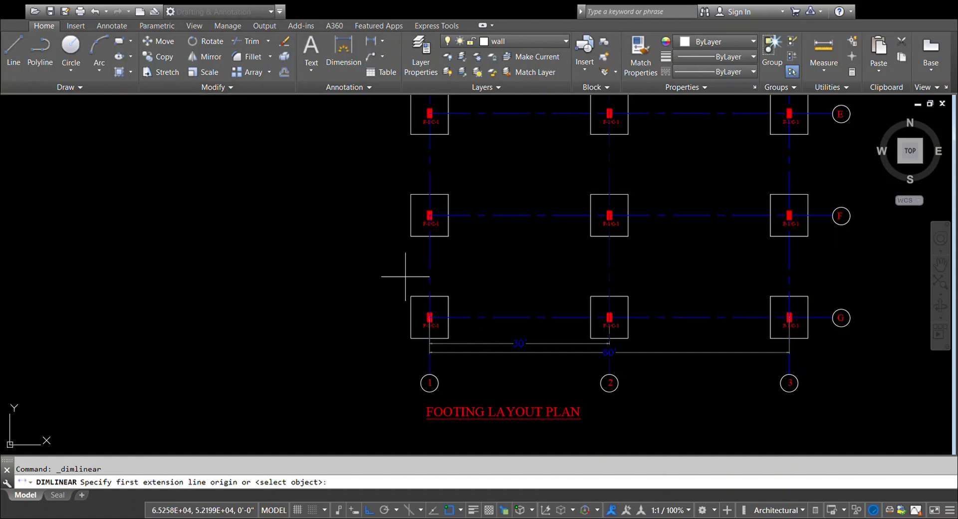
scroll(428, 318, up, 2)
scroll(429, 319, up, 4)
click(431, 322)
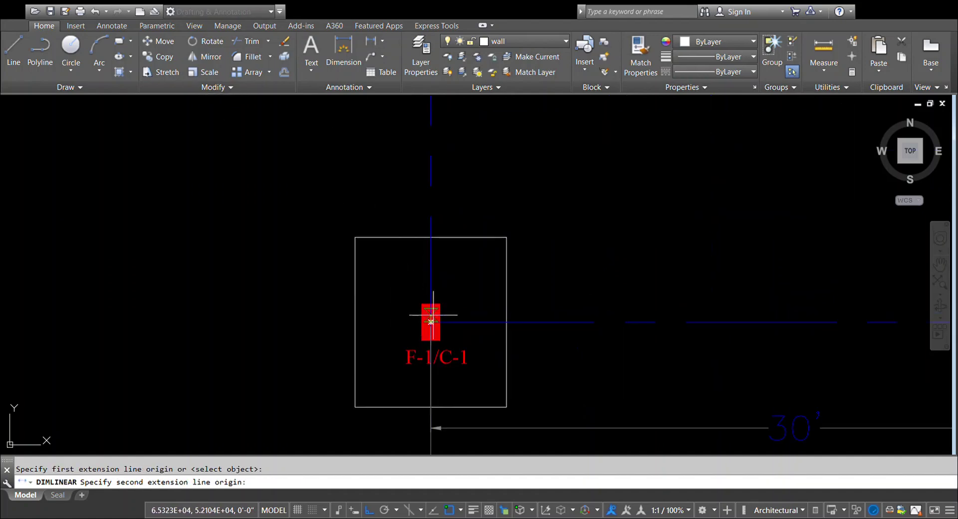
scroll(428, 250, down, 3)
middle_drag(428, 207, 427, 273)
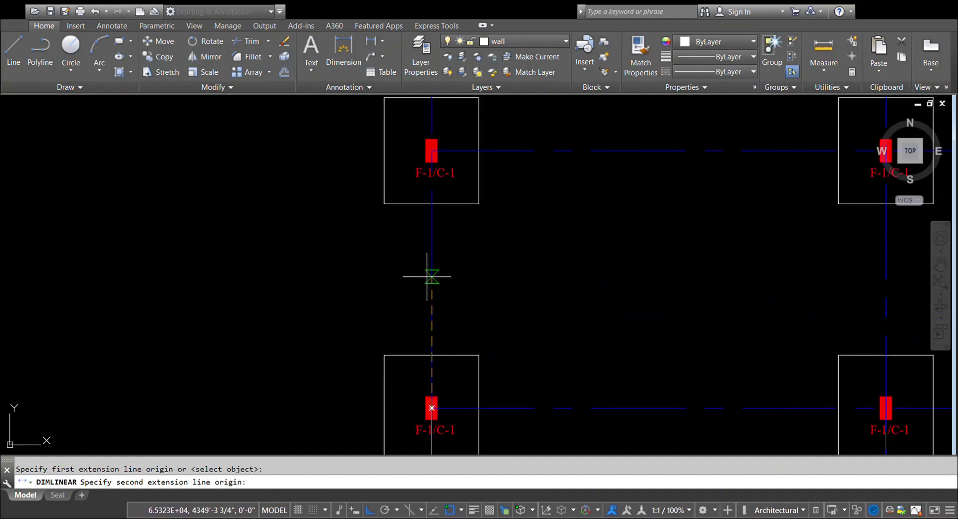
click(432, 150)
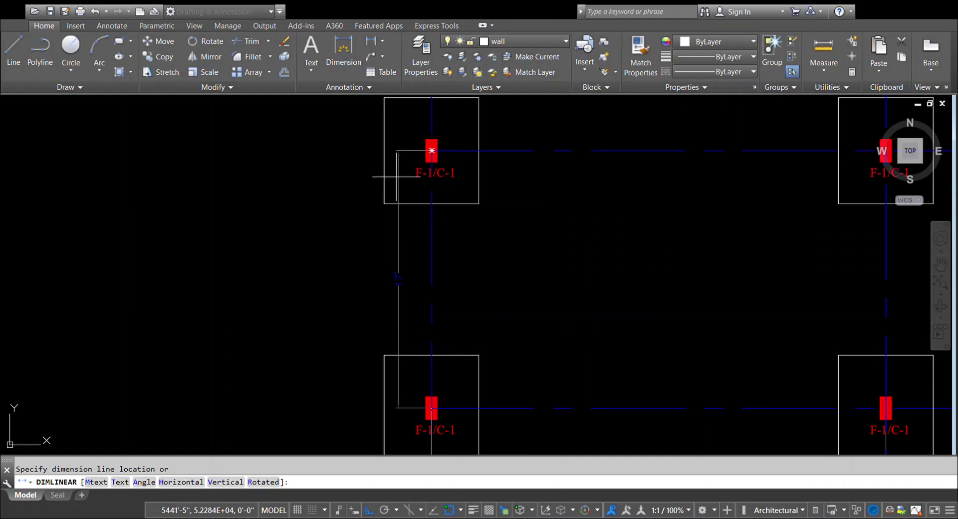
click(348, 205)
scroll(342, 220, down, 2)
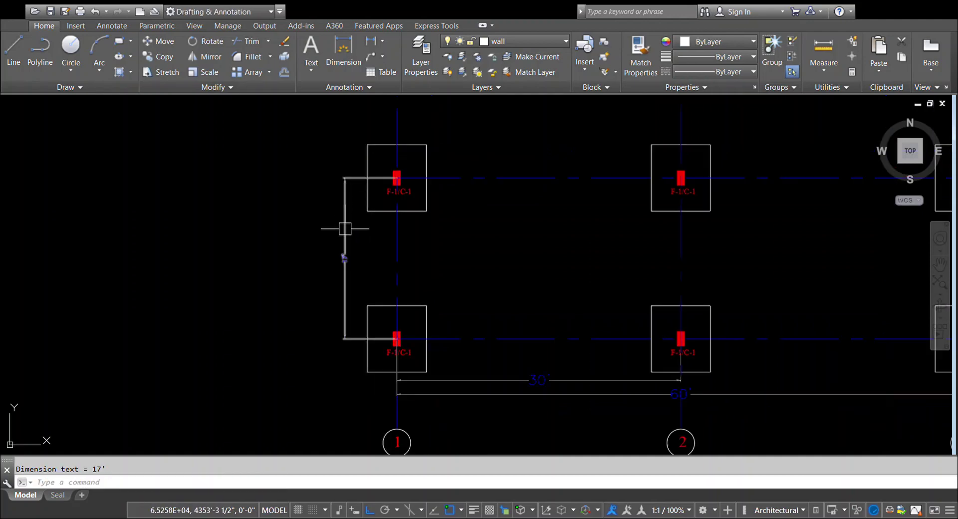
middle_drag(342, 215, 343, 244)
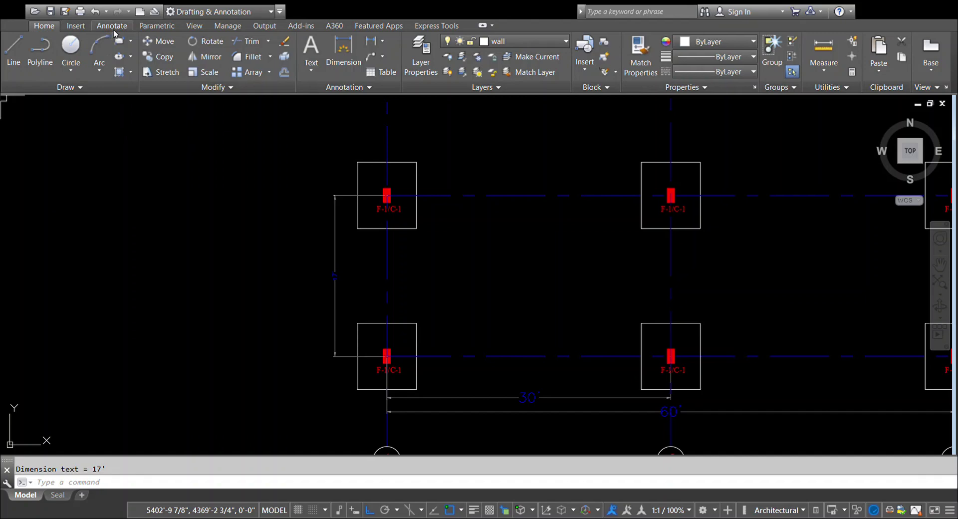
- Continue from the 17' dimension with another 17' dimension to the next footing up grid line 1
click(112, 26)
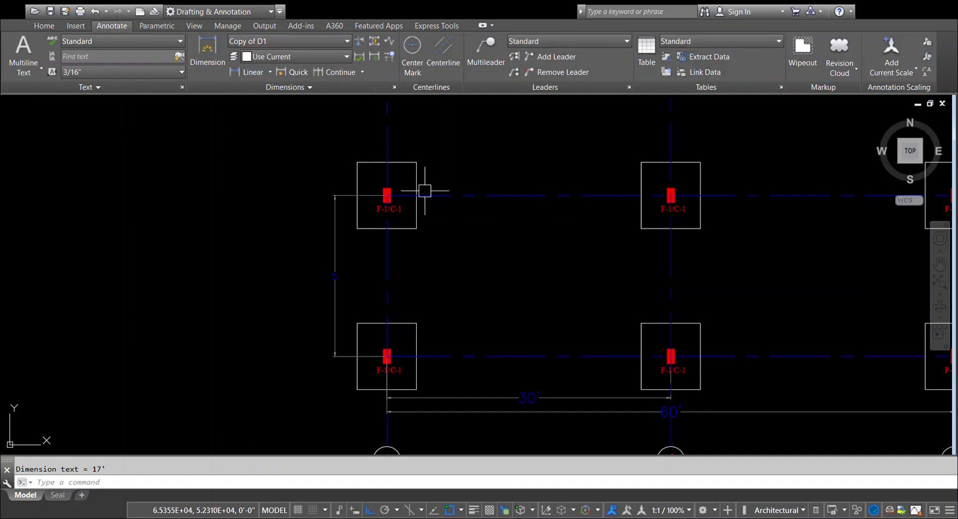
click(325, 73)
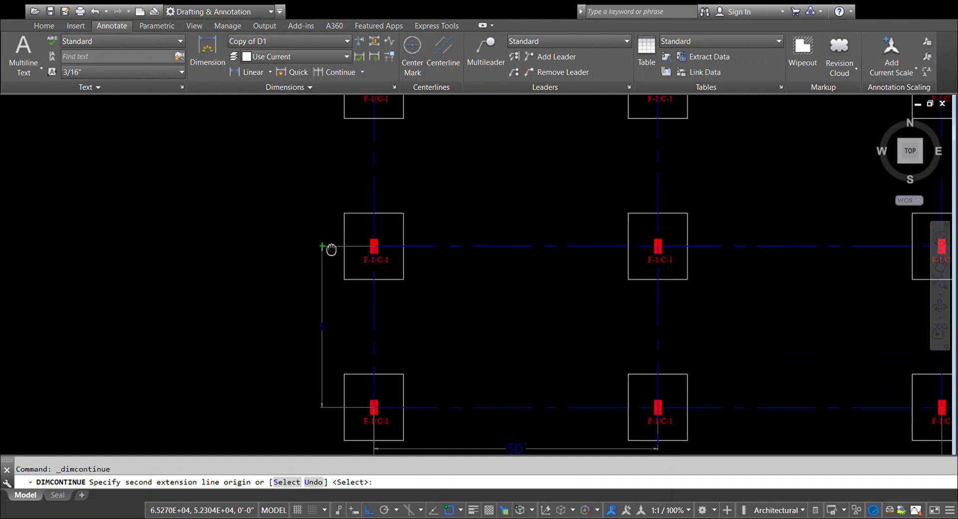
middle_drag(346, 196, 349, 140)
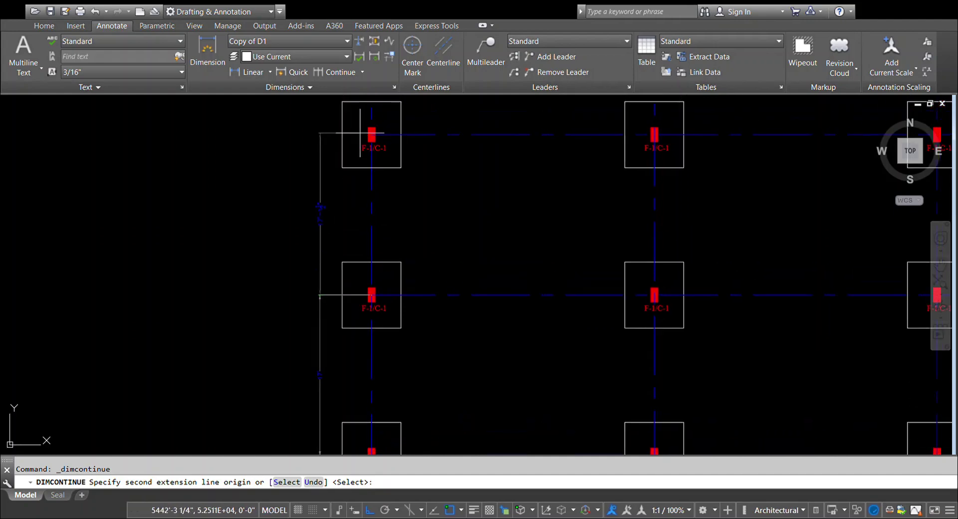
scroll(365, 136, up, 4)
click(382, 143)
- Extend the continued chain to the following footing column on grid line 1
scroll(383, 143, down, 2)
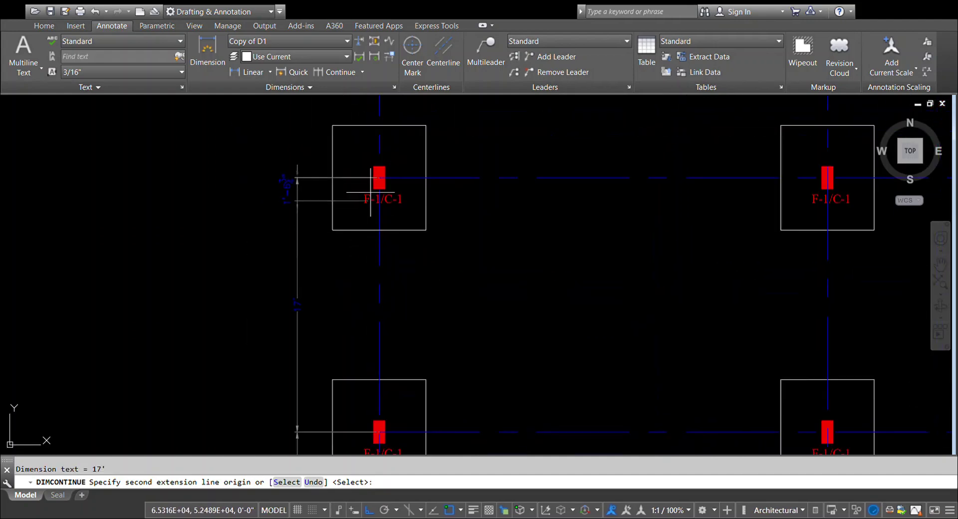
middle_drag(377, 183, 361, 315)
scroll(360, 314, down, 4)
scroll(368, 193, up, 4)
scroll(368, 193, up, 5)
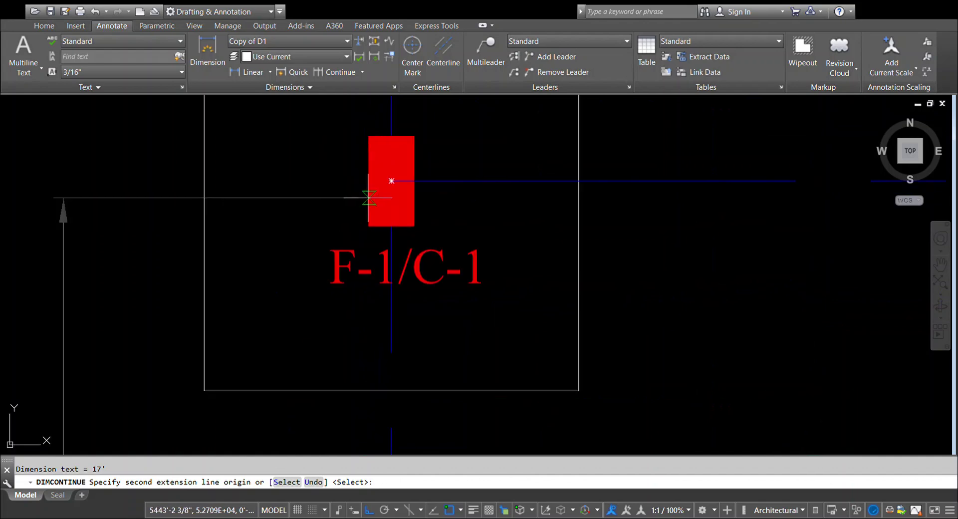
scroll(371, 263, down, 8)
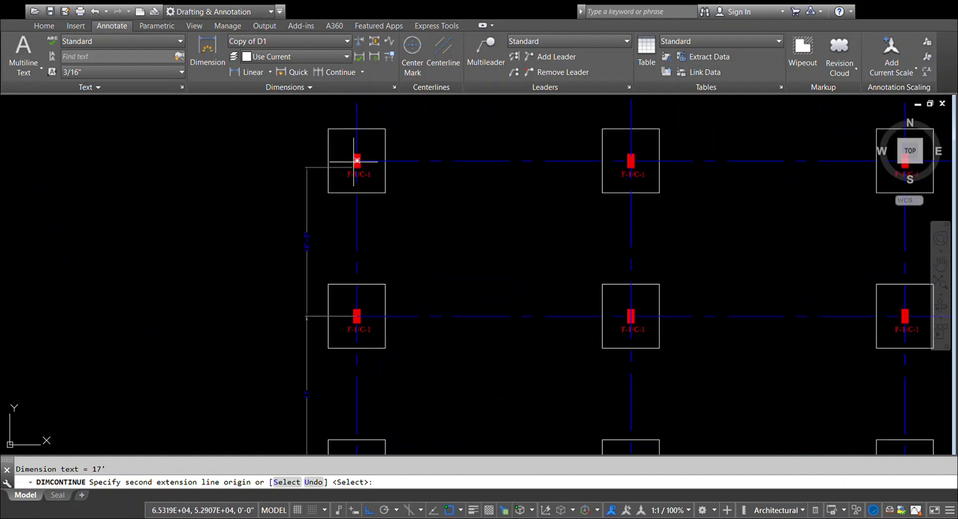
scroll(357, 160, up, 2)
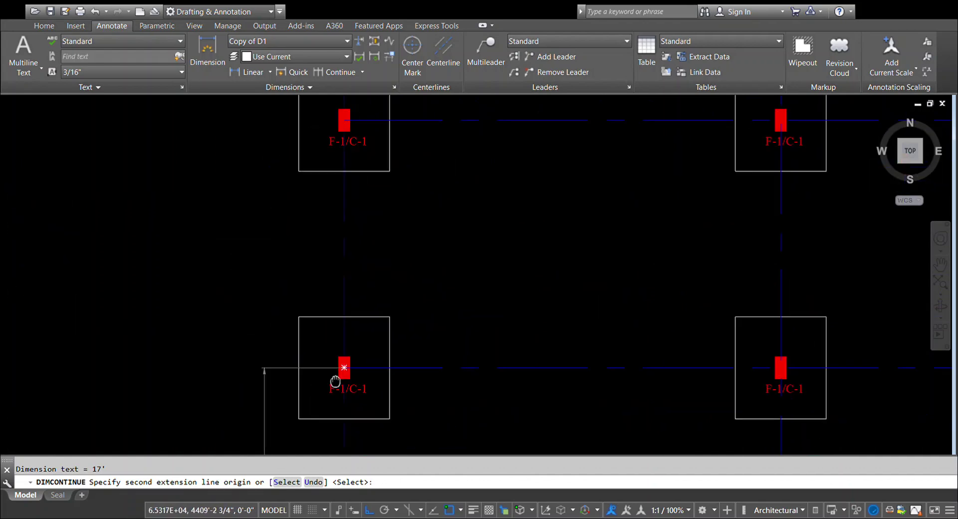
scroll(342, 321, up, 1)
scroll(342, 317, down, 1)
scroll(351, 196, up, 3)
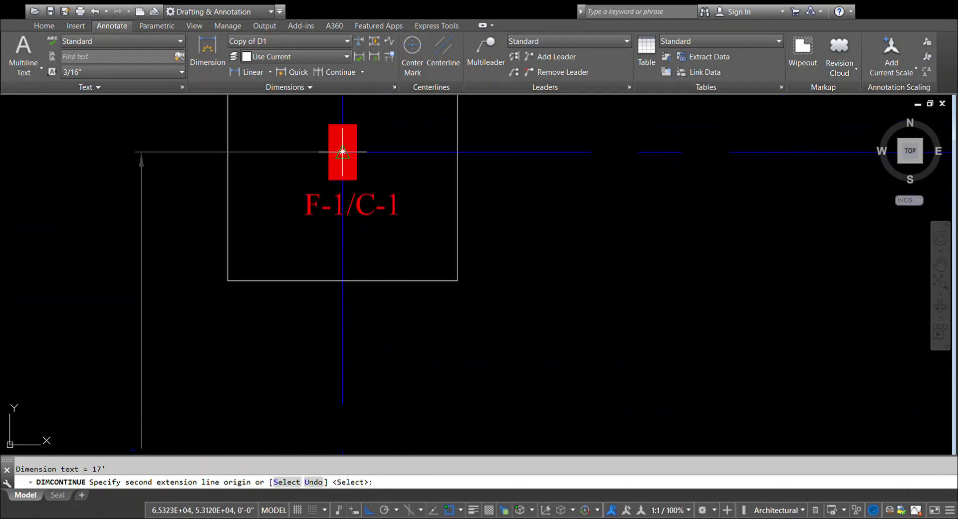
scroll(343, 152, down, 4)
middle_drag(364, 265, 364, 352)
scroll(379, 208, up, 3)
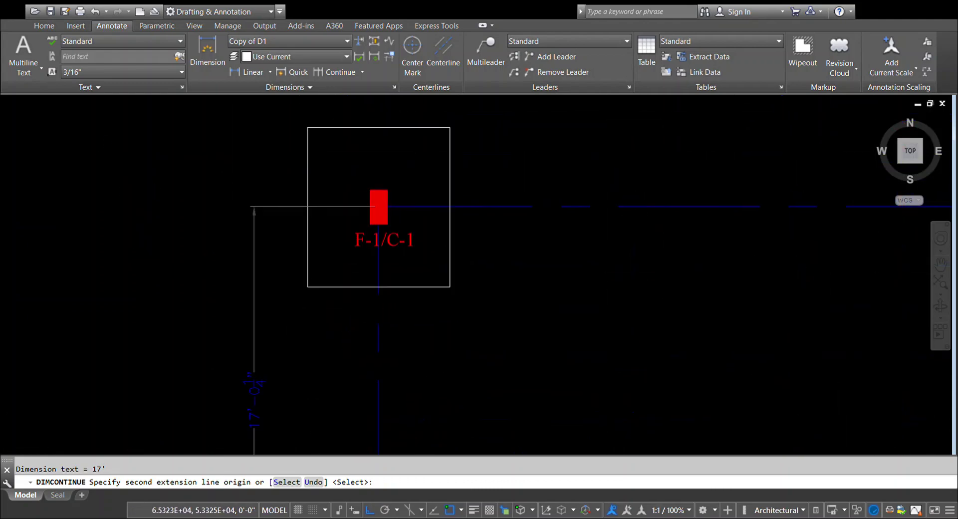
scroll(378, 208, up, 2)
click(379, 208)
scroll(382, 167, down, 2)
- End the continued dimensioning with Enter and Esc
key(Return)
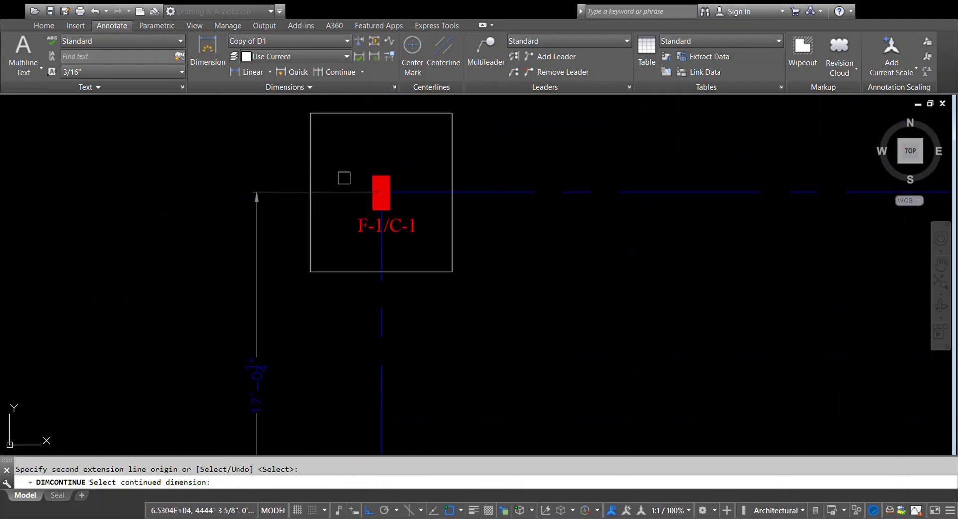
scroll(381, 191, down, 6)
middle_drag(318, 207, 353, 180)
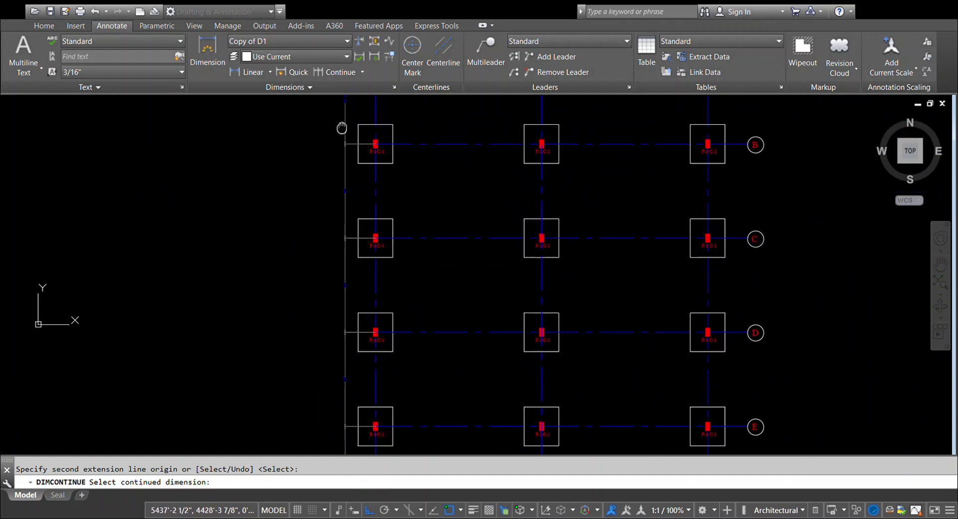
scroll(326, 253, down, 2)
scroll(351, 343, up, 6)
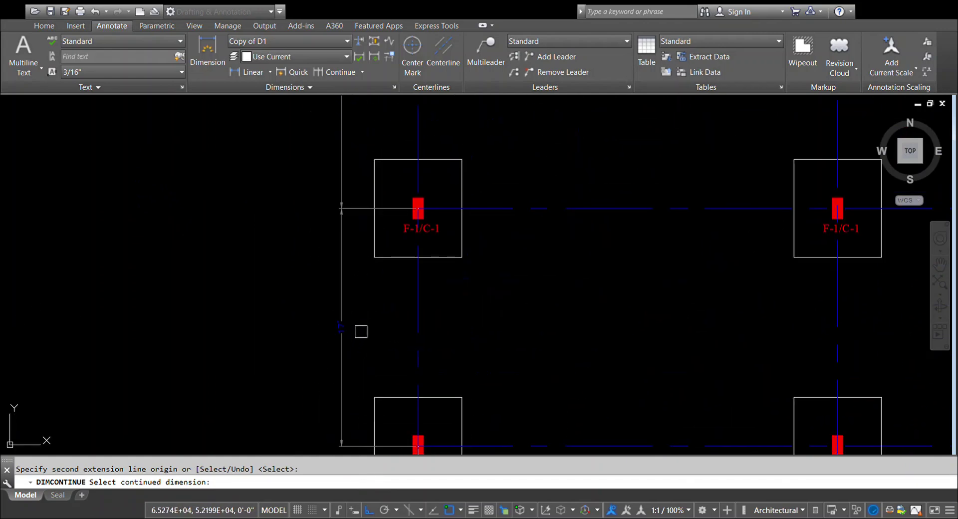
scroll(348, 335, down, 6)
key(Escape)
key(Escape)
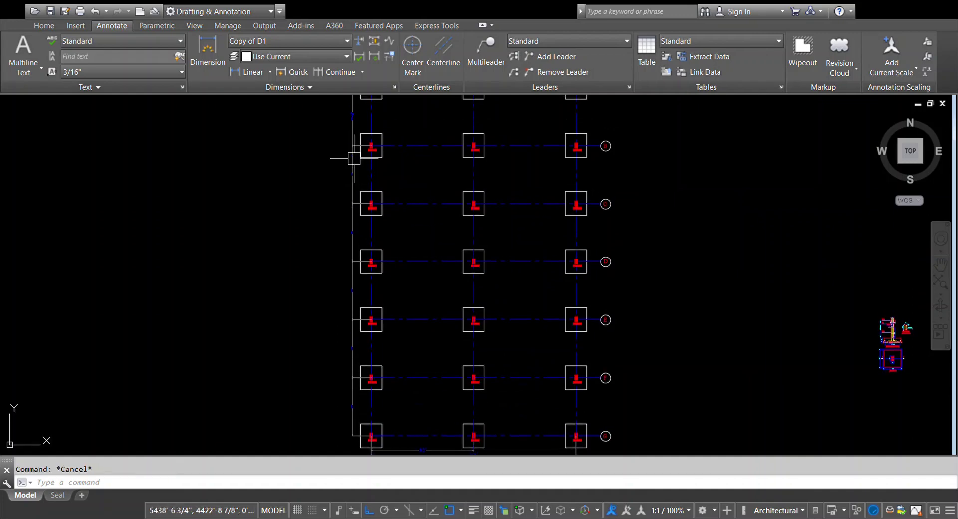
- Erase the vertical dimension chain beside grid line 1 using repeated ERASE (e) commands
scroll(349, 238, up, 2)
text(e)
key(Return)
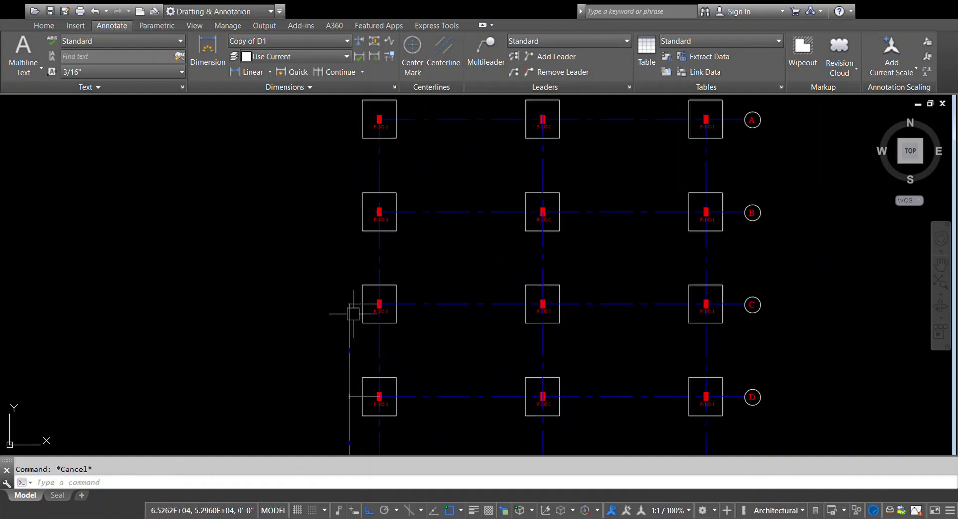
click(349, 324)
key(Escape)
text(e)
key(Return)
click(348, 319)
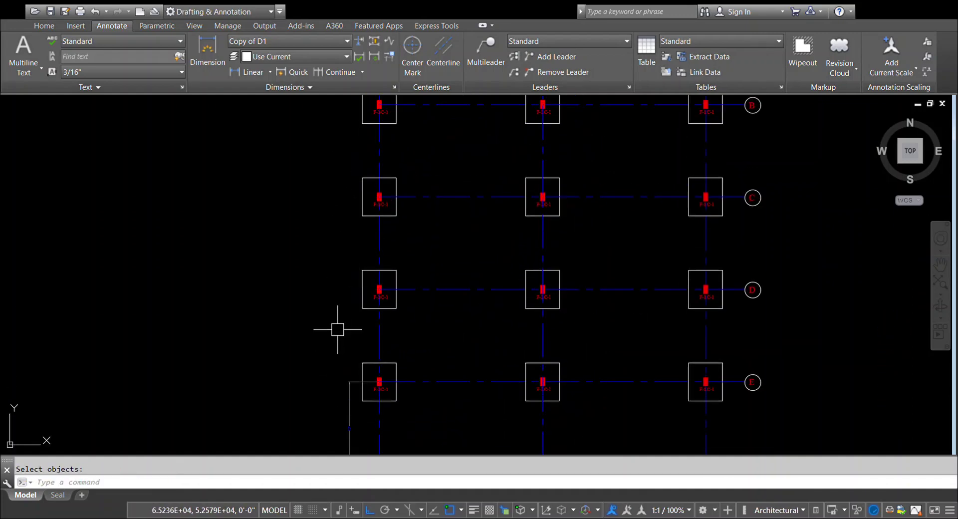
key(Escape)
key(e)
key(Return)
click(347, 344)
key(Escape)
middle_drag(336, 305, 344, 192)
key(e)
key(Return)
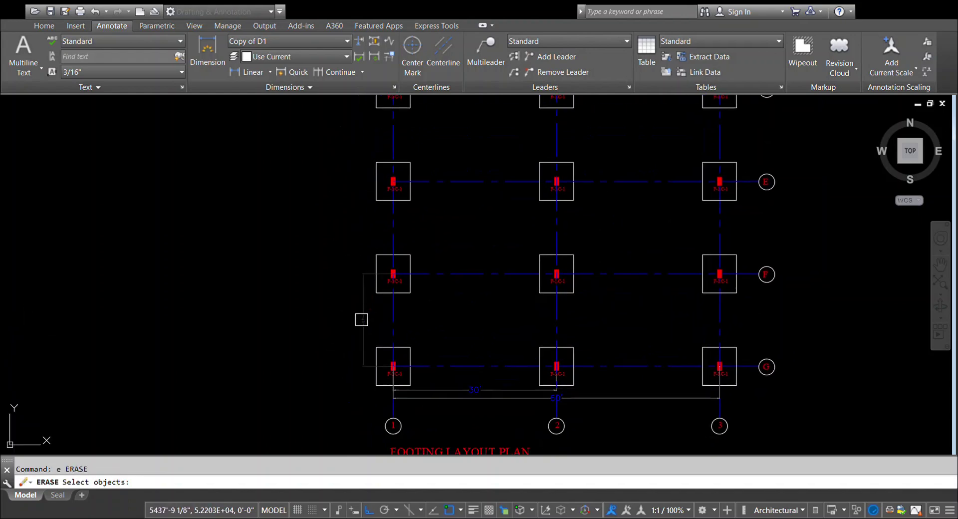
key(Escape)
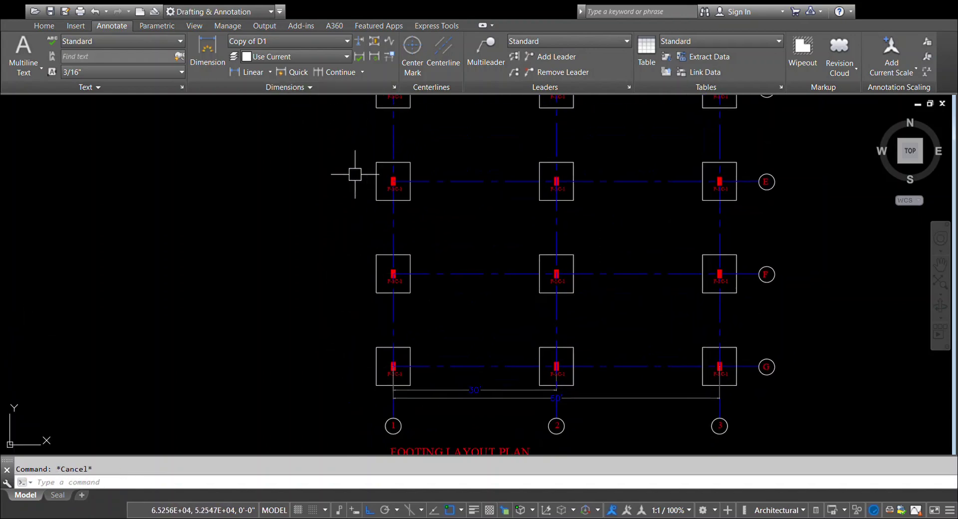
- Shift the footing plan lower in view and return to the Home tab
scroll(379, 251, down, 4)
middle_drag(380, 164, 381, 241)
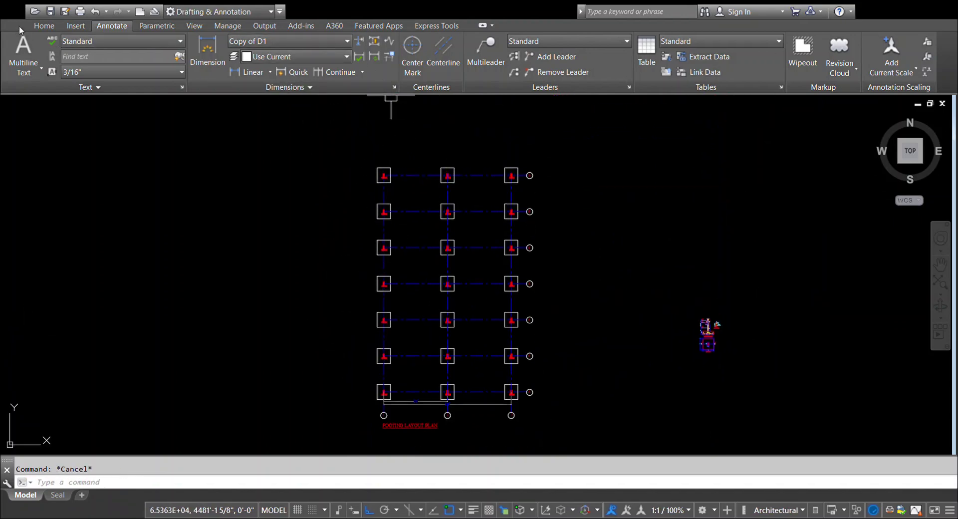
click(44, 26)
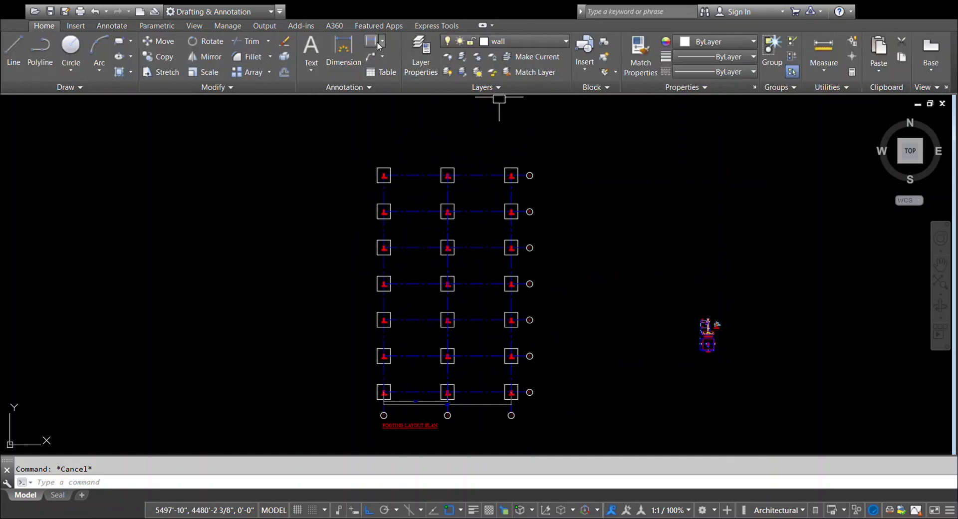
- Dimension the 17' vertical spacing between the bottom two footings on grid line 1, left of the plan
click(377, 46)
scroll(373, 397, up, 6)
scroll(373, 397, up, 2)
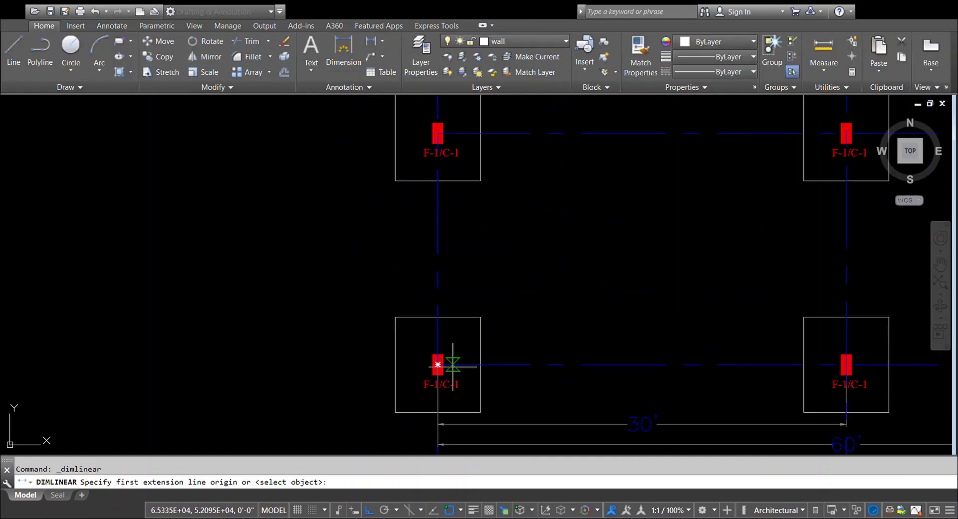
scroll(434, 374, up, 2)
click(439, 358)
scroll(439, 358, down, 4)
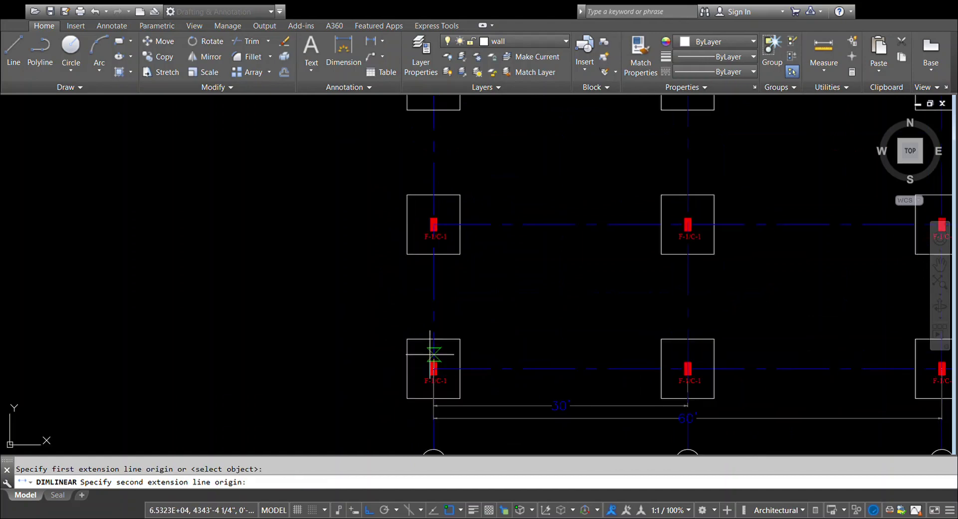
click(434, 224)
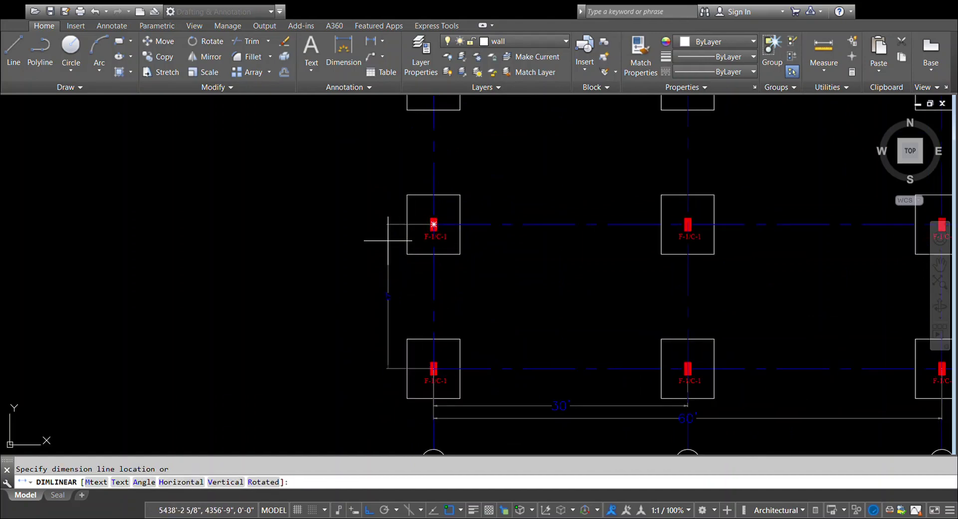
click(388, 240)
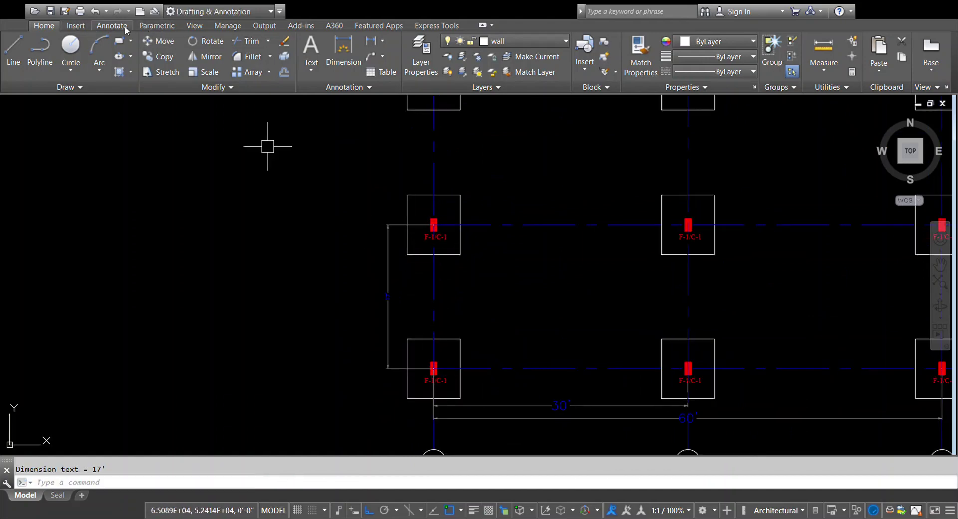
- Start Continue from the Annotate tab, then cancel it
click(113, 26)
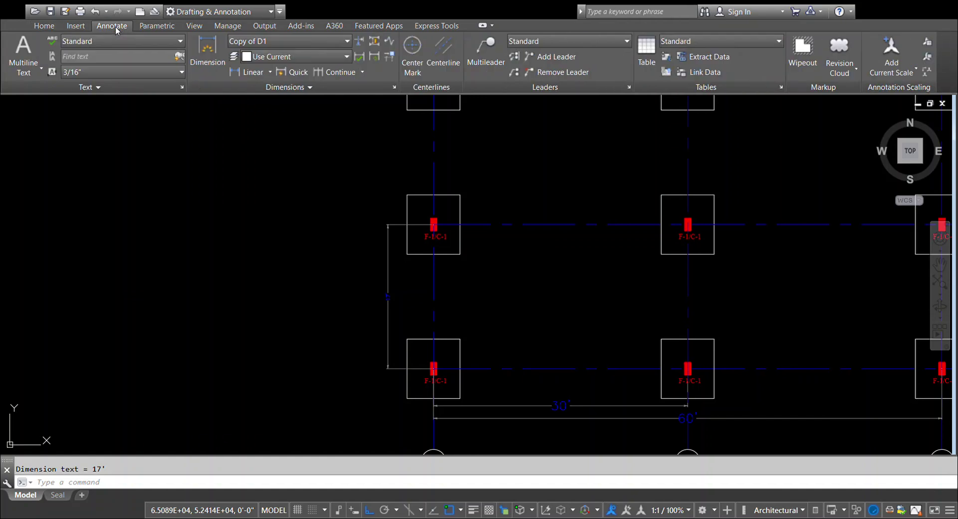
click(333, 71)
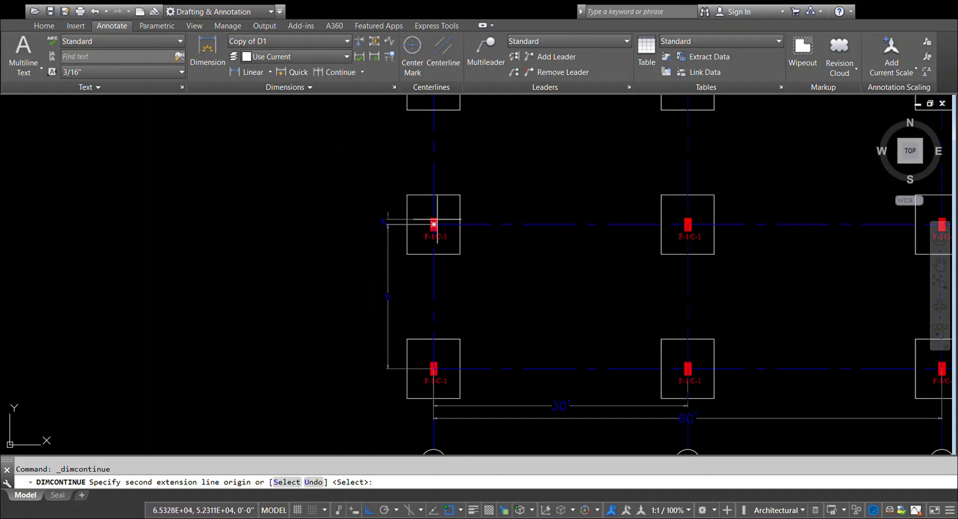
key(Escape)
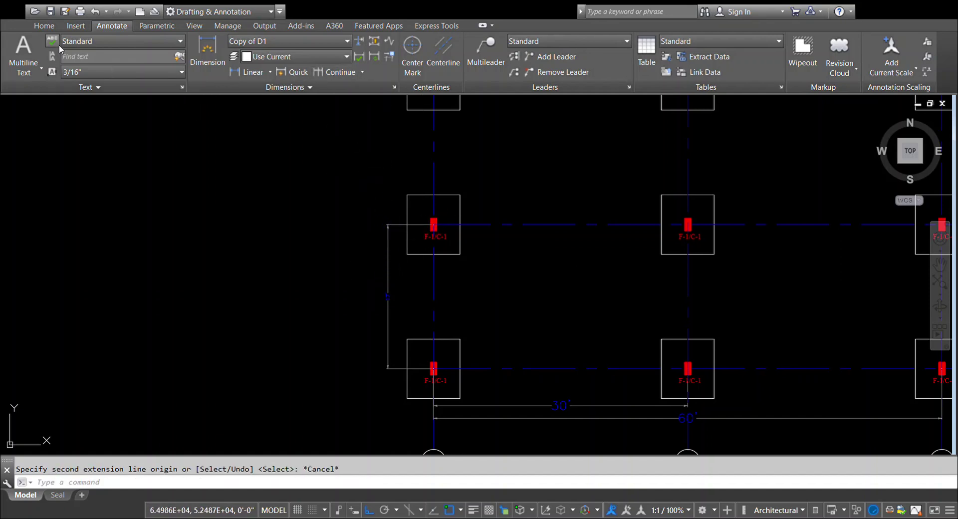
- Add a 14'-6 3/4" linear dimension placed farther left of the plan
click(43, 25)
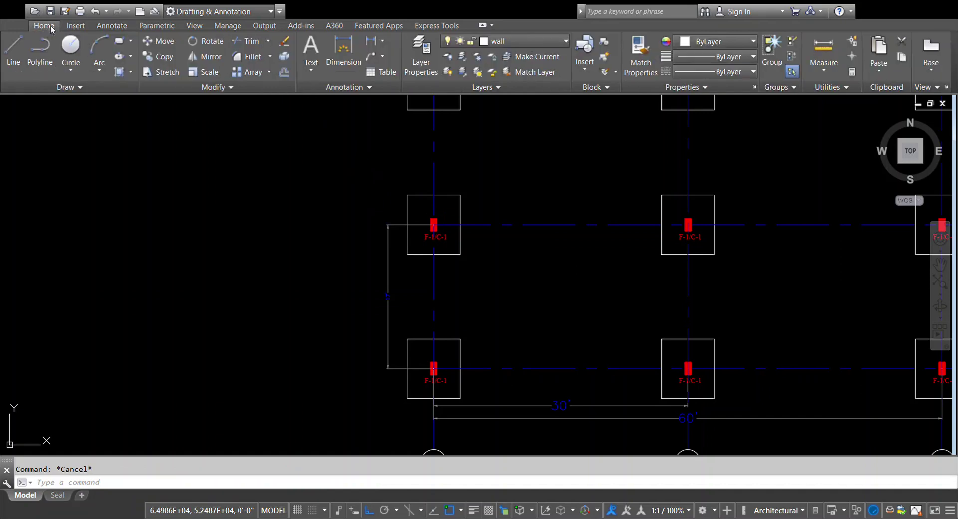
click(343, 50)
click(313, 240)
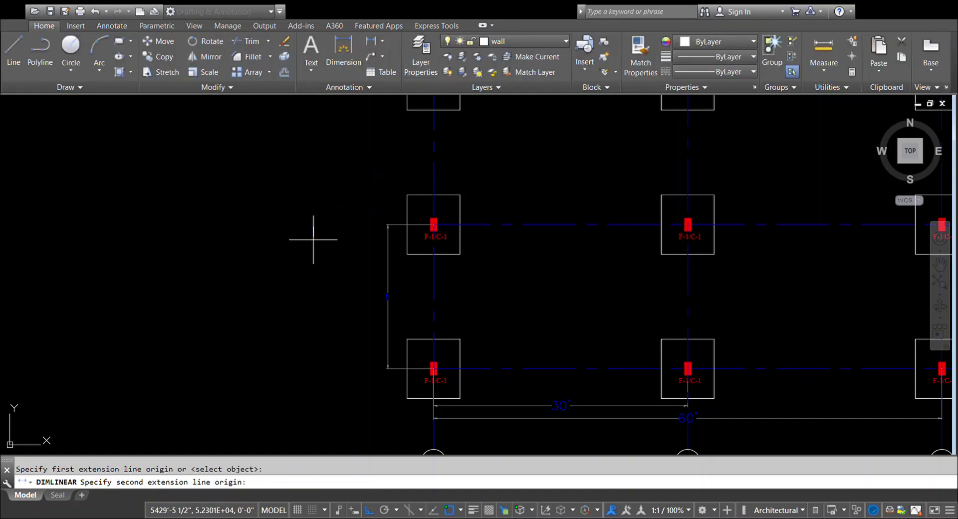
click(314, 350)
click(271, 340)
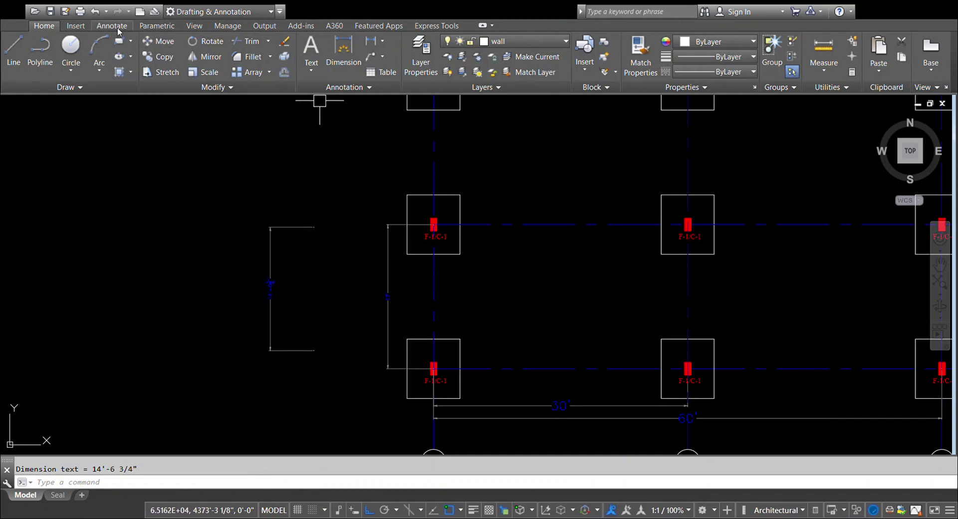
- Try continuing the dimension chain twice, cancelling it each time
click(117, 29)
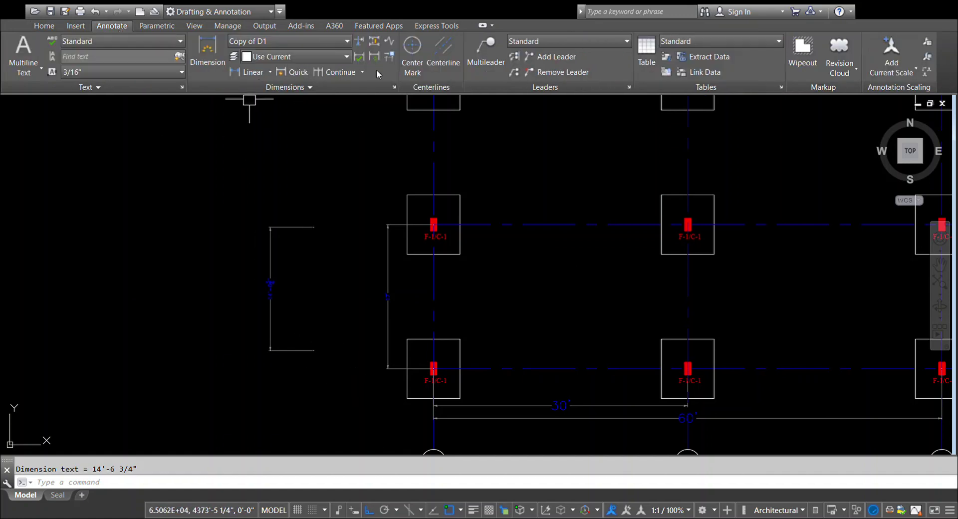
click(327, 74)
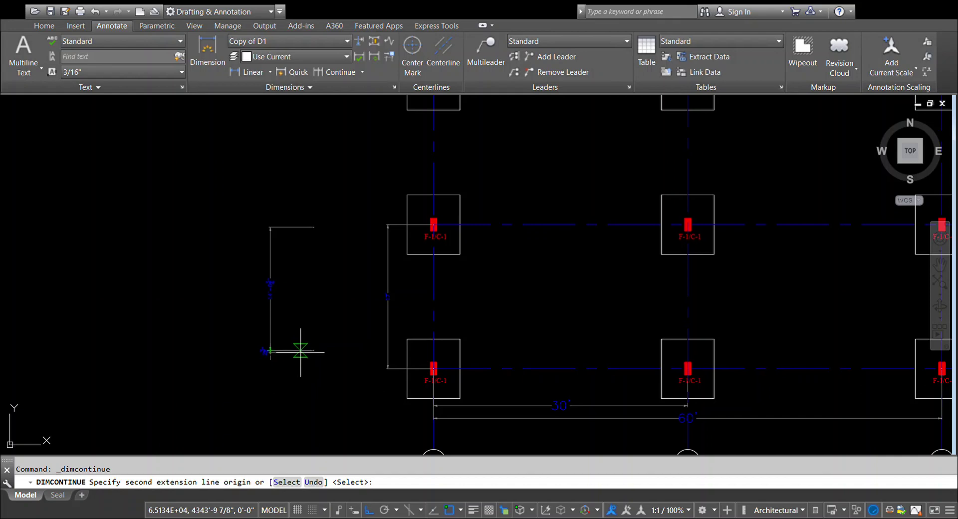
key(Escape)
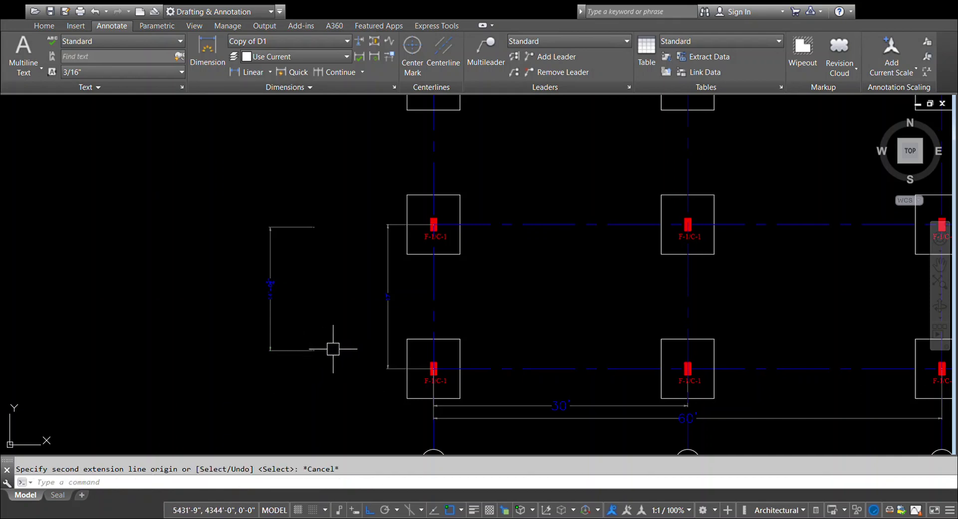
scroll(333, 349, down, 2)
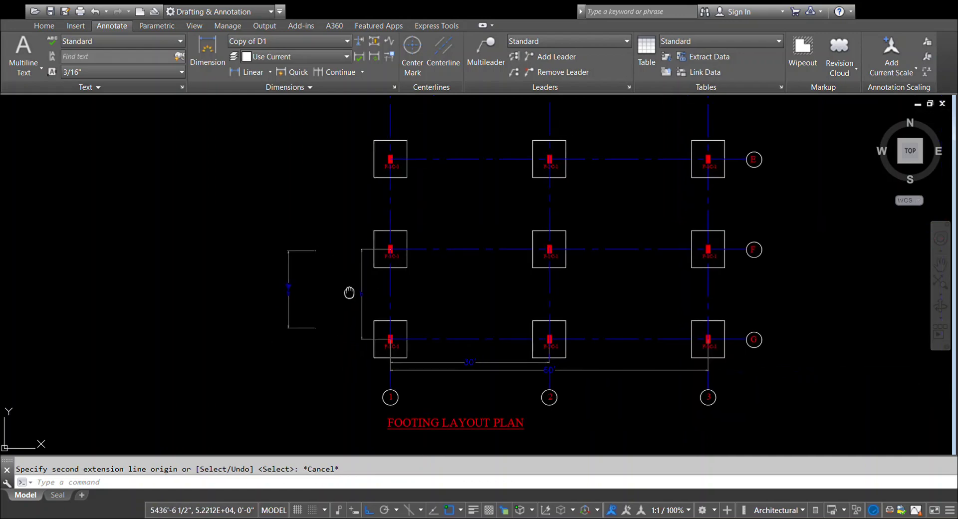
middle_drag(349, 320, 336, 338)
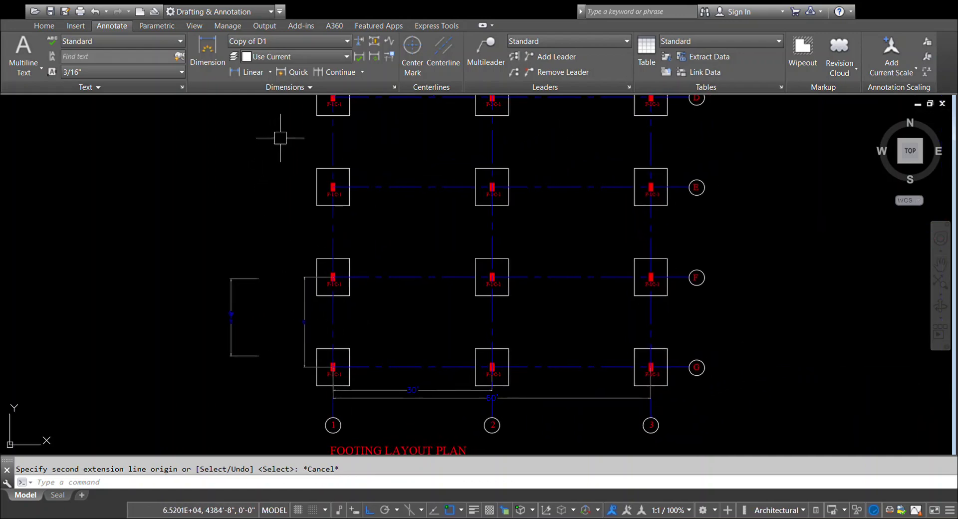
click(318, 74)
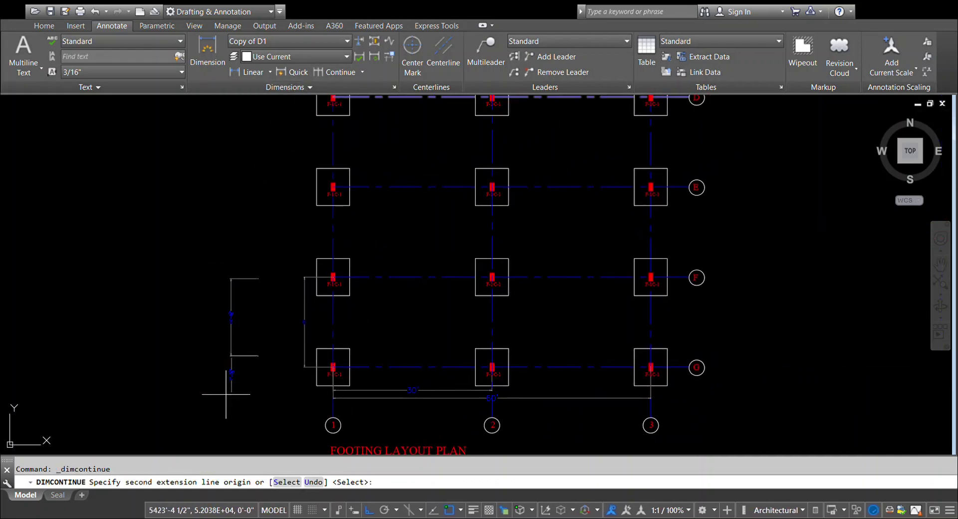
scroll(248, 387, down, 3)
key(Escape)
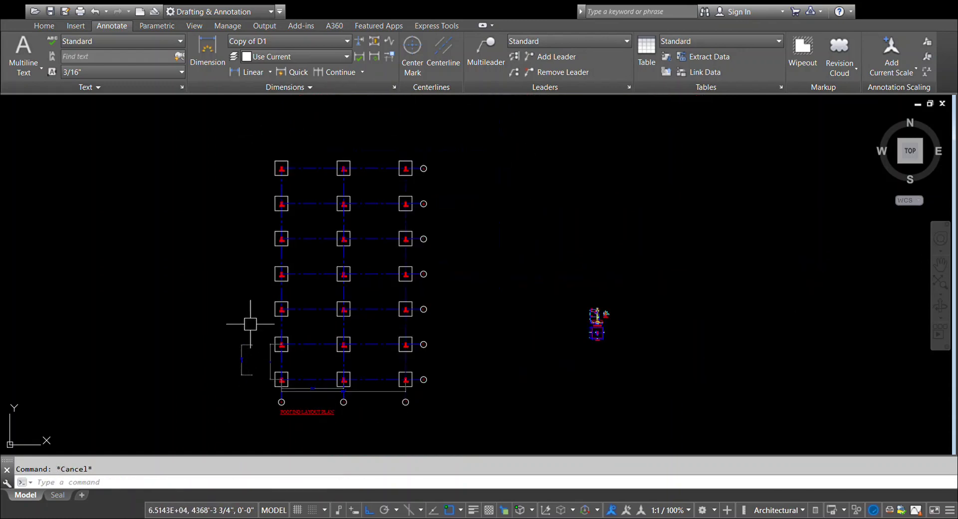
- Window-select the misplaced left-side dimensions and ERASE them
text(e)
key(Return)
drag(250, 325, 196, 407)
scroll(268, 373, up, 3)
key(Return)
key(Escape)
scroll(269, 349, down, 3)
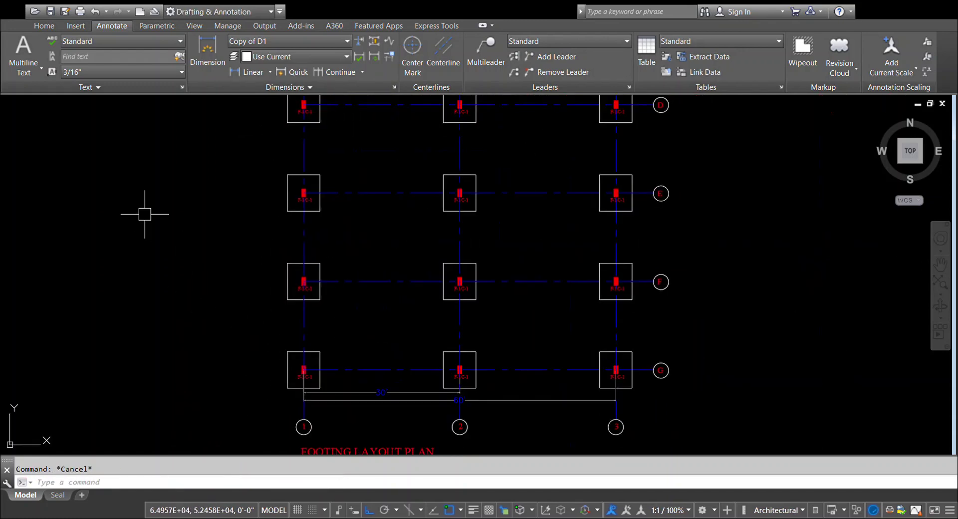
- Place a 17' linear dimension from the row G to row F column on grid line 1, left of the grid
click(42, 28)
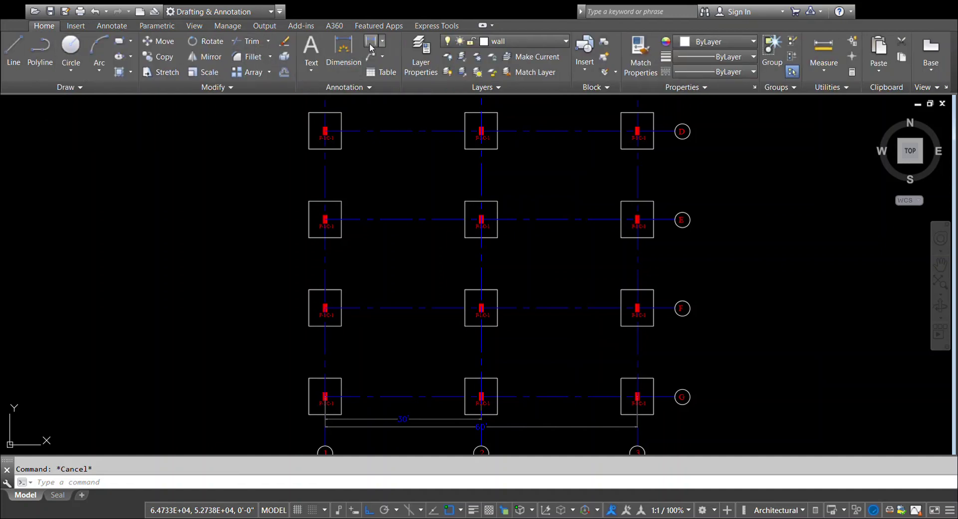
click(371, 42)
scroll(310, 438, up, 4)
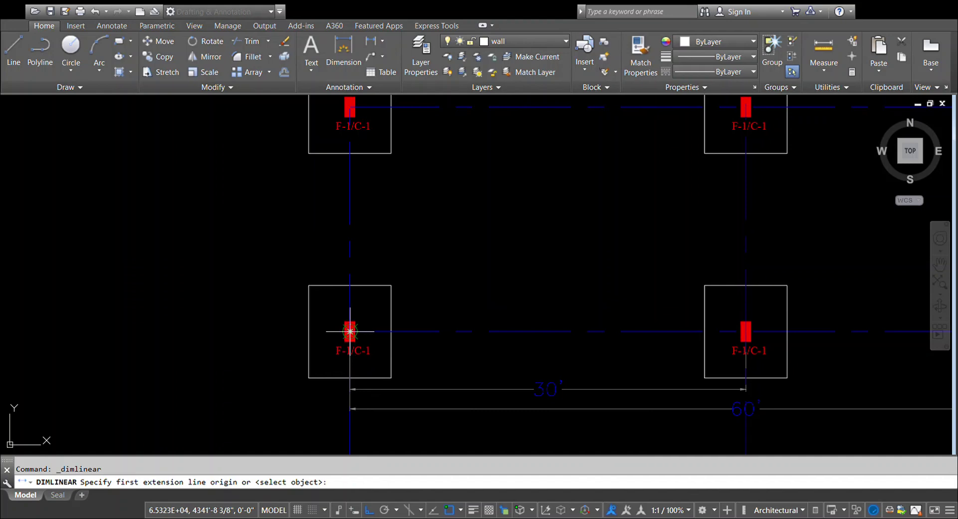
scroll(350, 331, down, 2)
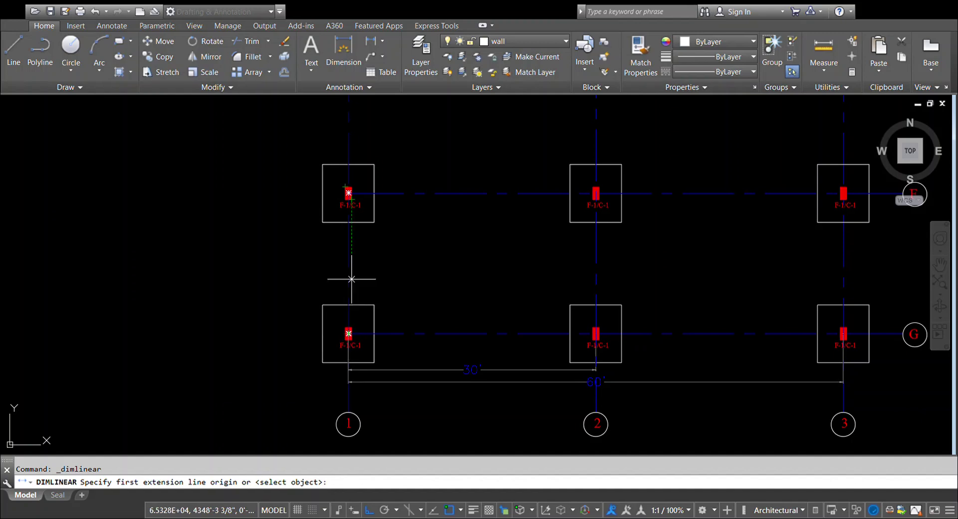
scroll(343, 337, down, 4)
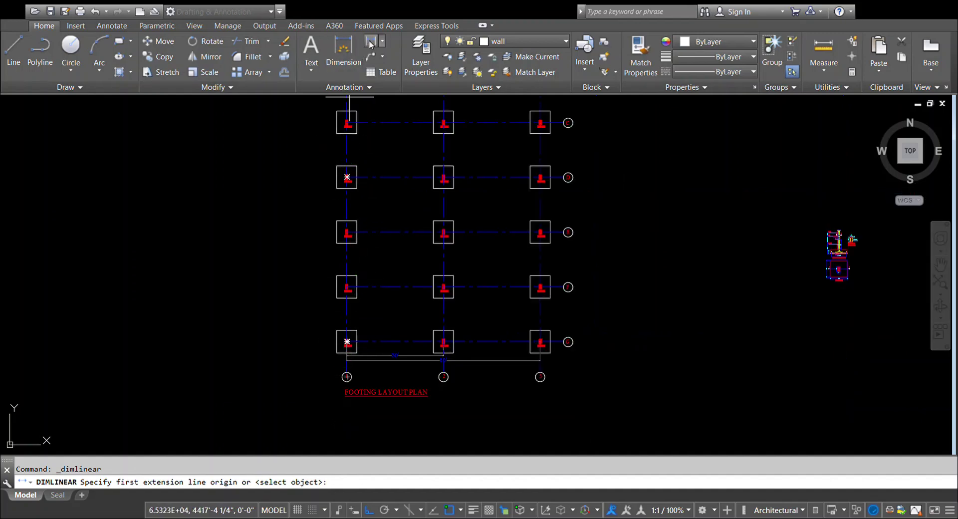
scroll(341, 360, up, 5)
scroll(384, 279, up, 3)
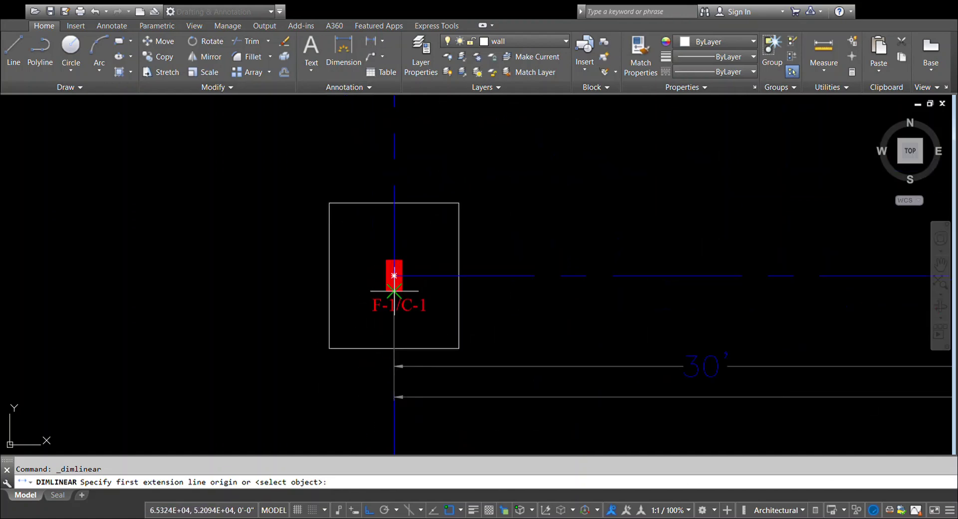
scroll(391, 270, up, 2)
click(392, 270)
scroll(391, 270, down, 4)
scroll(390, 342, up, 2)
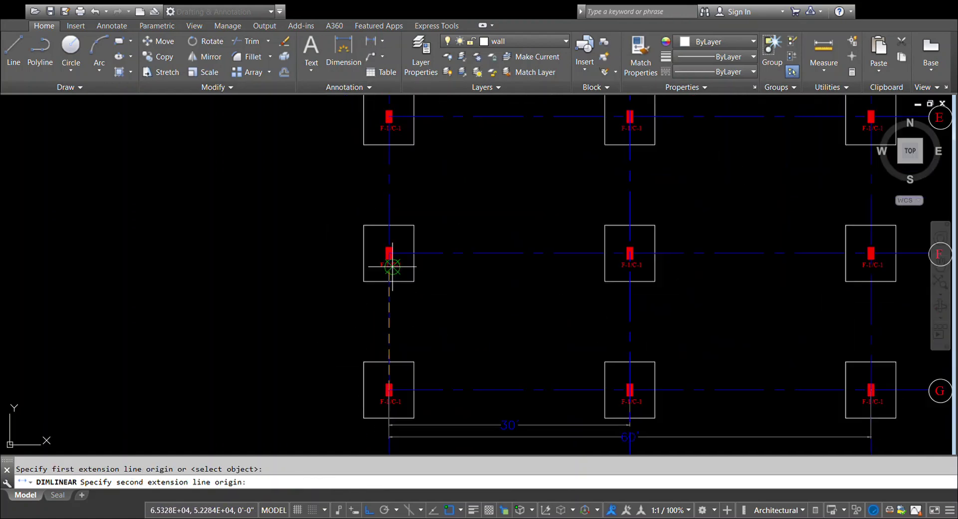
scroll(390, 319, up, 2)
scroll(385, 244, up, 3)
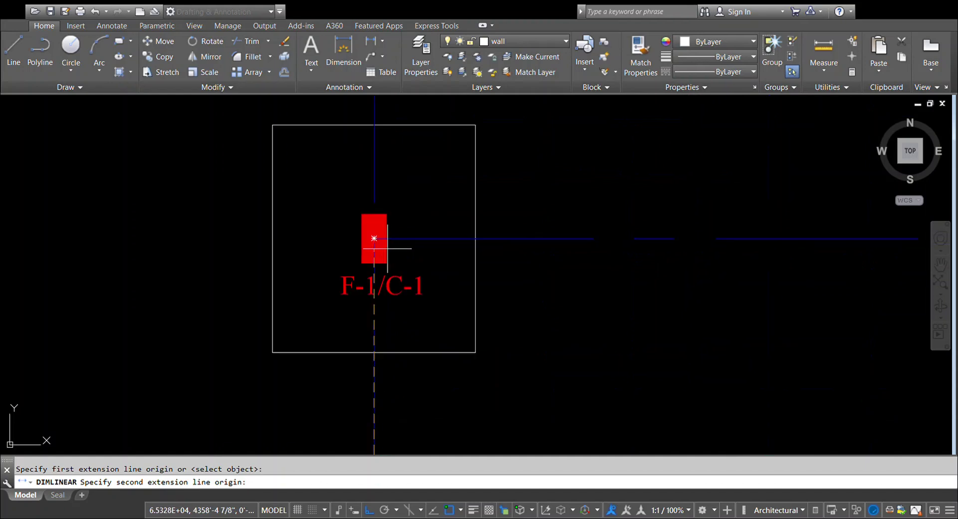
click(374, 238)
scroll(374, 239, down, 3)
scroll(375, 242, down, 3)
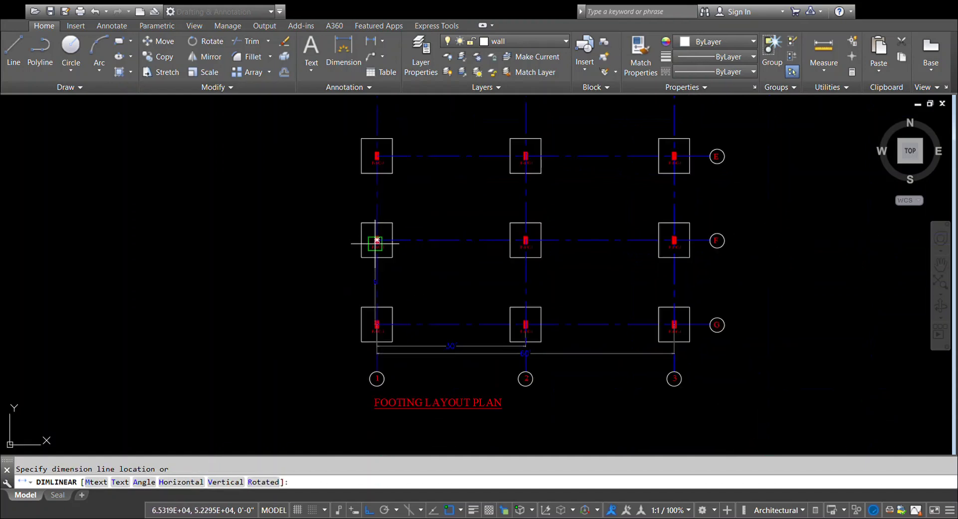
click(344, 264)
scroll(347, 262, up, 4)
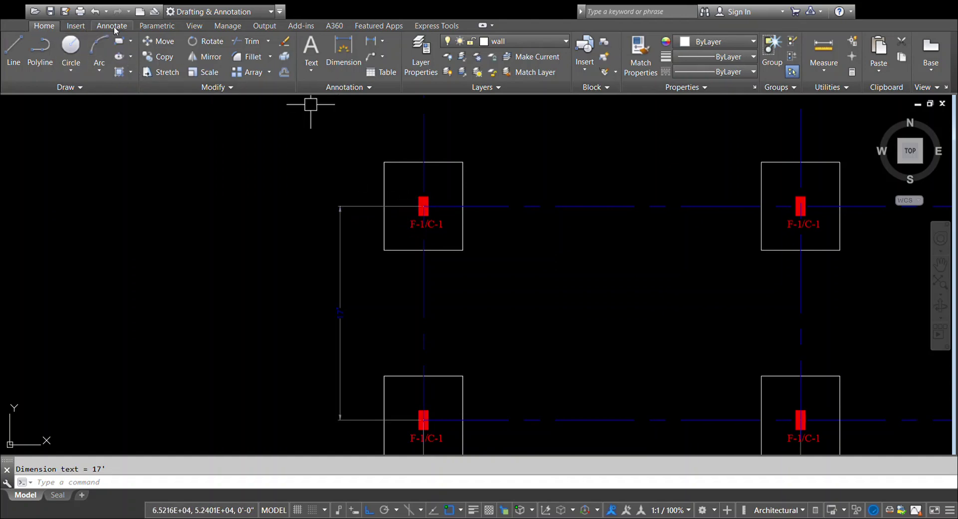
- Continue the vertical chain with a 17' dimension to the top-left footing
click(114, 30)
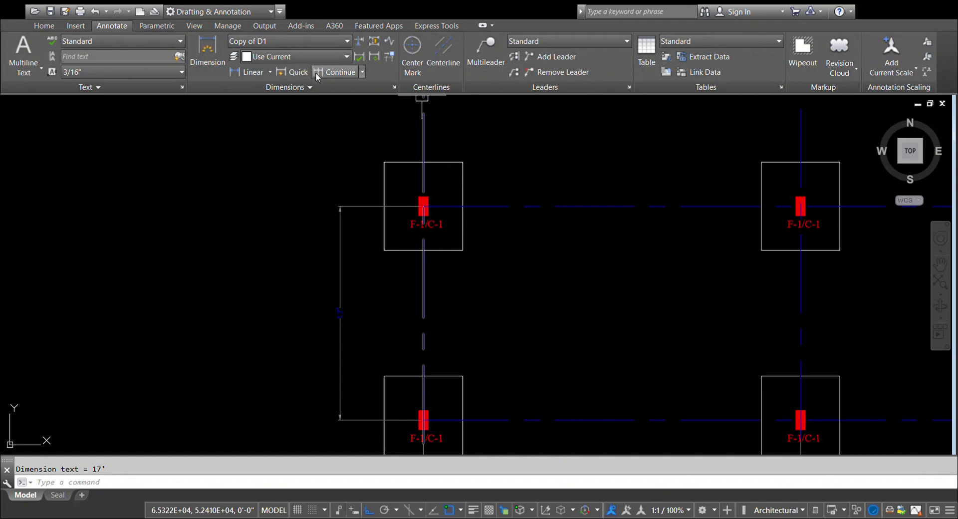
click(316, 72)
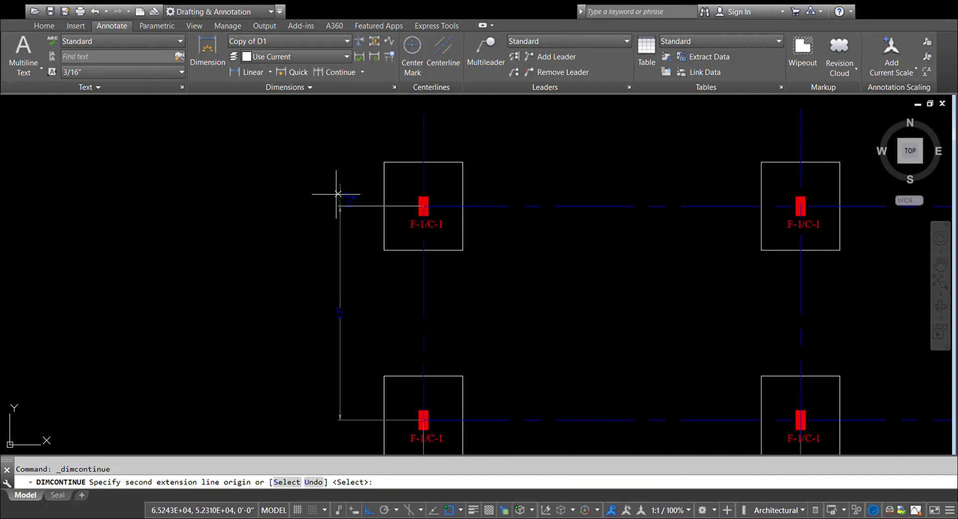
scroll(338, 194, down, 3)
scroll(339, 210, up, 3)
scroll(385, 214, up, 3)
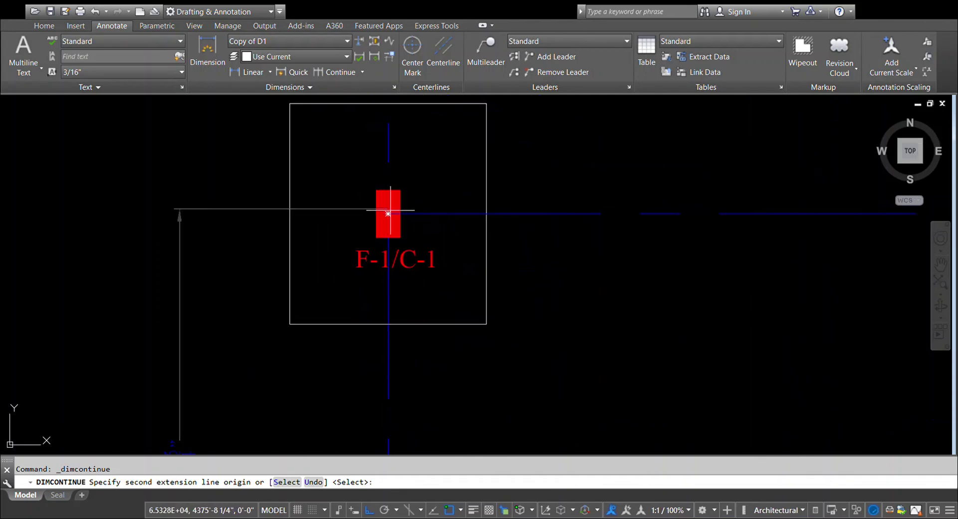
click(388, 214)
- Finish the continued dimensioning and end the command
scroll(387, 321, down, 3)
scroll(392, 195, up, 3)
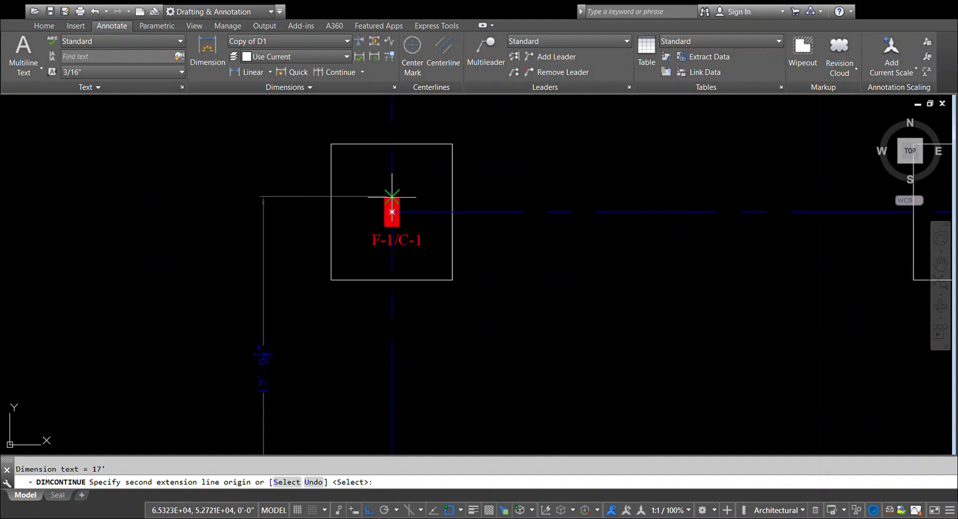
scroll(390, 205, up, 3)
scroll(391, 250, down, 4)
scroll(392, 225, down, 1)
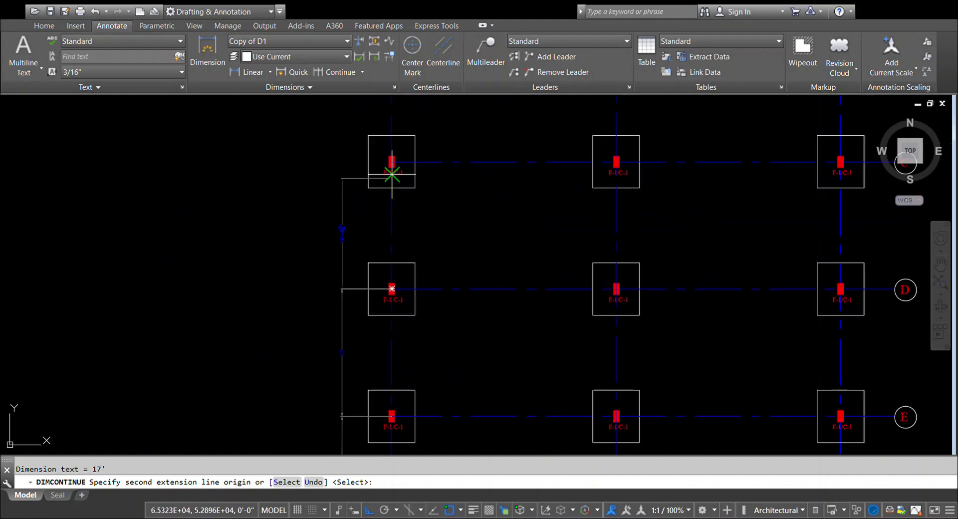
scroll(392, 174, up, 3)
scroll(386, 282, down, 3)
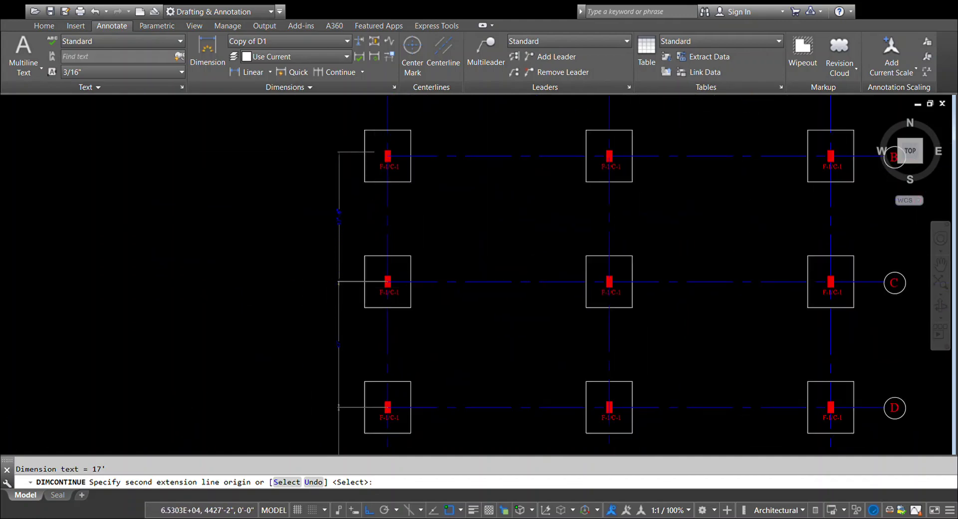
scroll(385, 156, up, 3)
scroll(392, 324, down, 2)
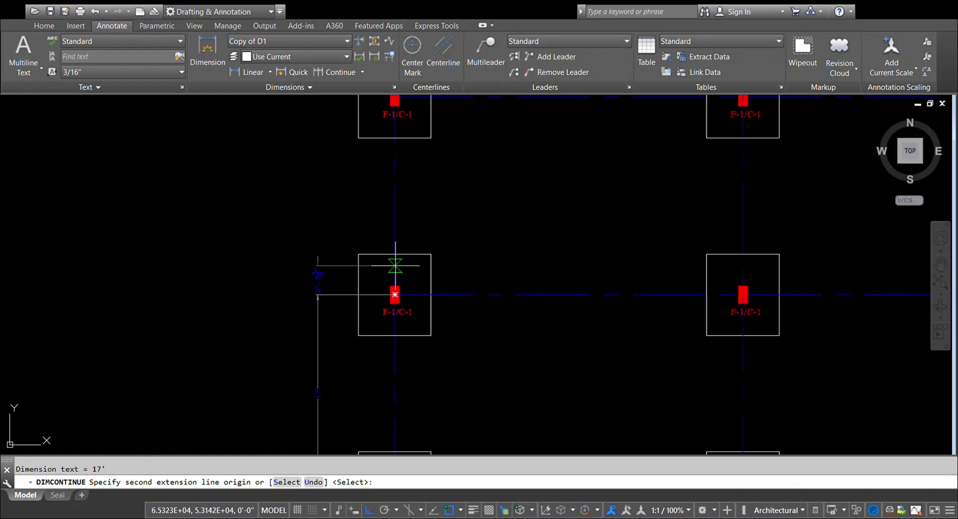
middle_drag(395, 266, 395, 355)
scroll(395, 184, up, 5)
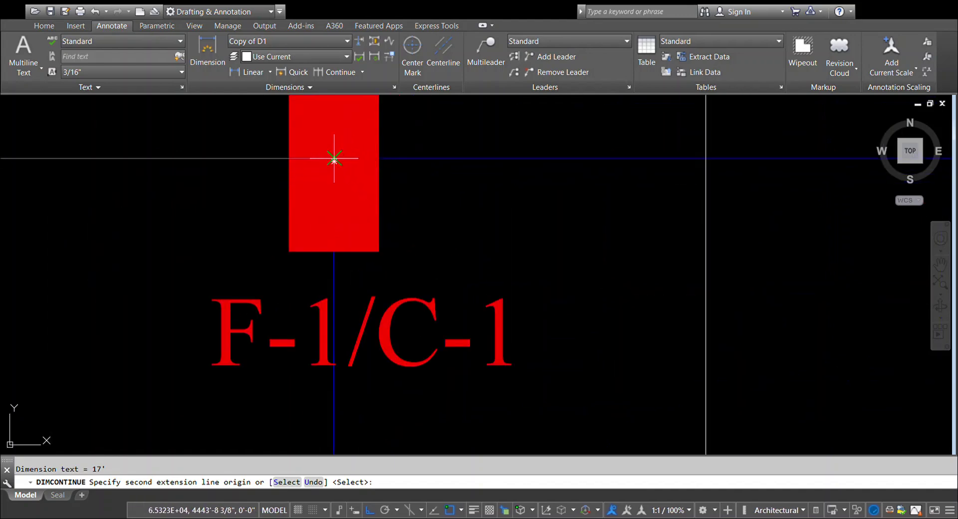
scroll(331, 158, up, 4)
key(Return)
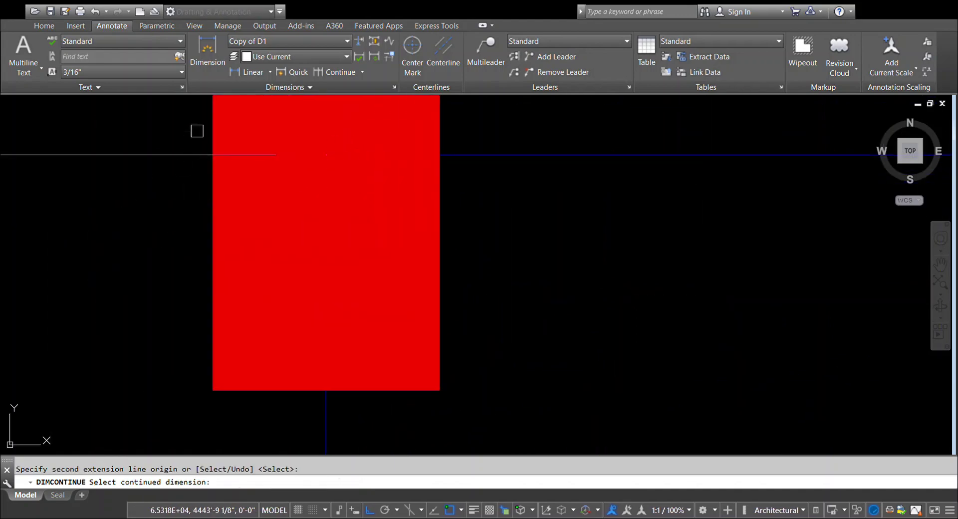
click(145, 182)
key(Return)
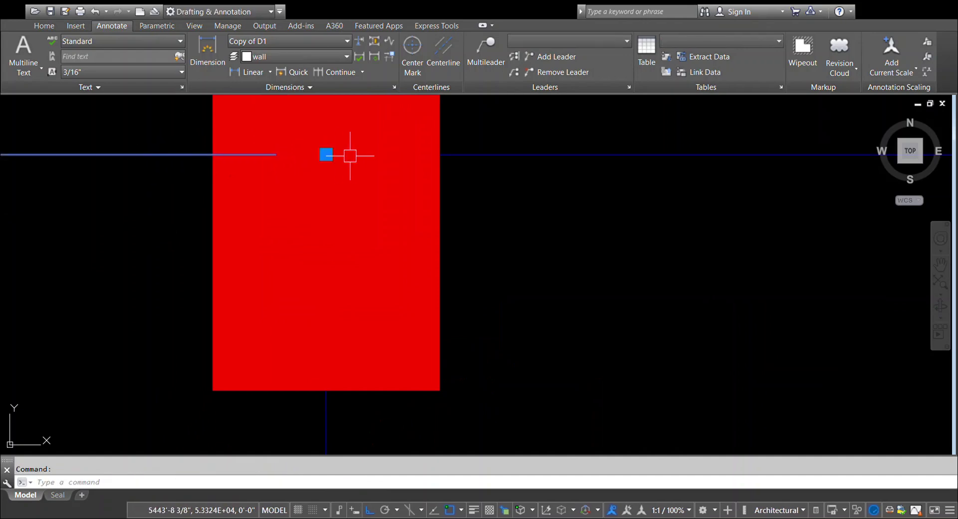
- Grab the red column rectangle by its centre, drop it at the same point, then deselect
click(325, 156)
click(326, 163)
click(326, 163)
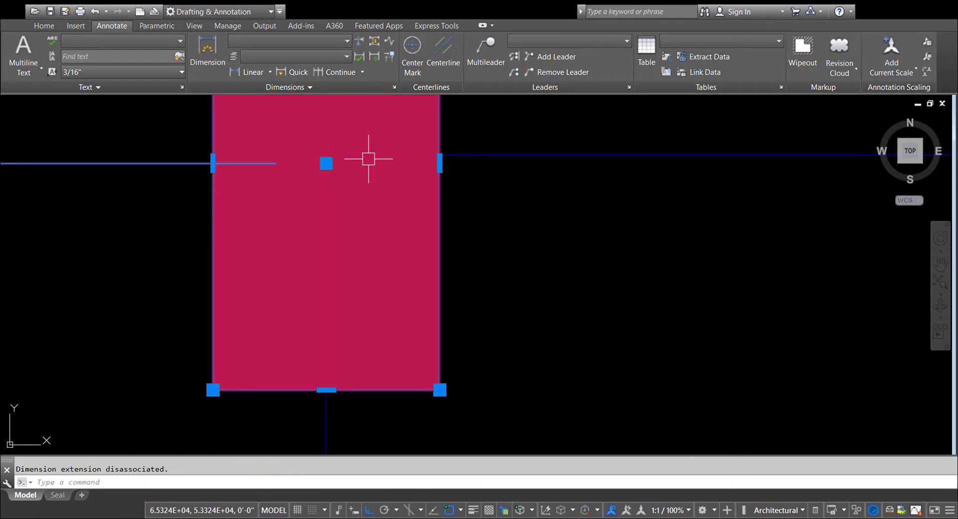
scroll(368, 156, down, 4)
key(Escape)
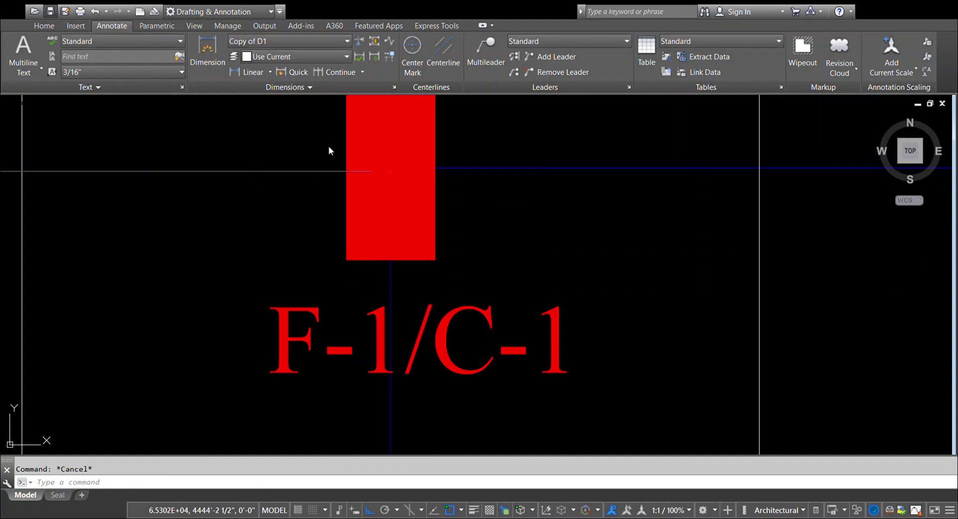
scroll(578, 261, down, 3)
scroll(445, 197, down, 1)
scroll(441, 228, down, 2)
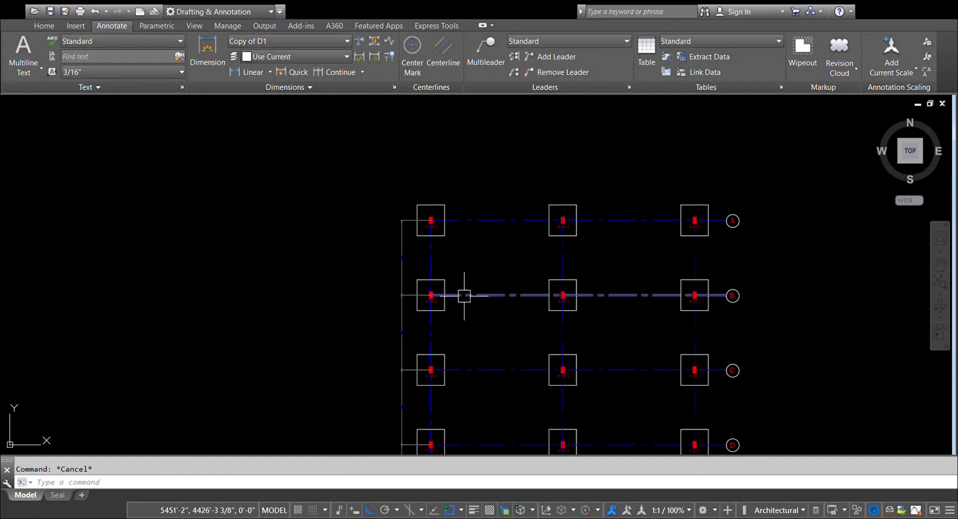
middle_drag(471, 296, 299, 207)
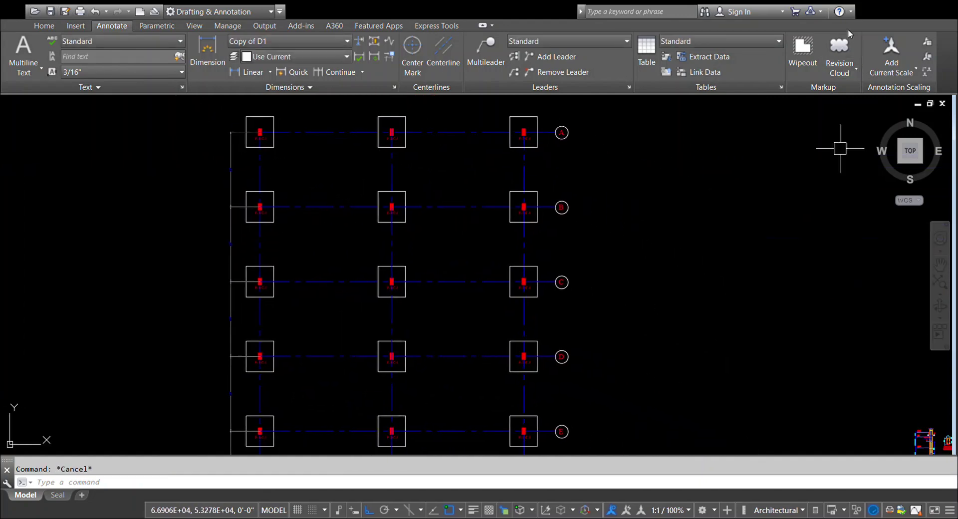
scroll(484, 188, down, 2)
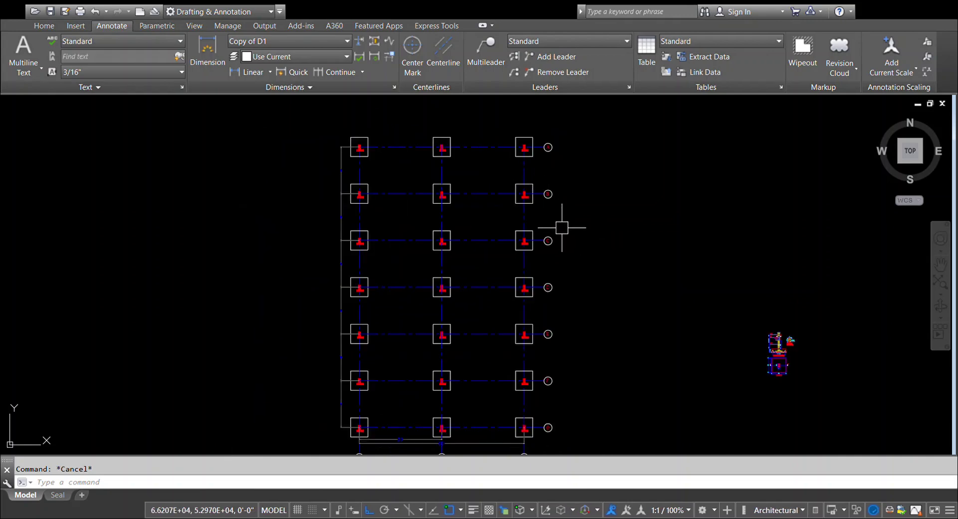
scroll(389, 295, up, 1)
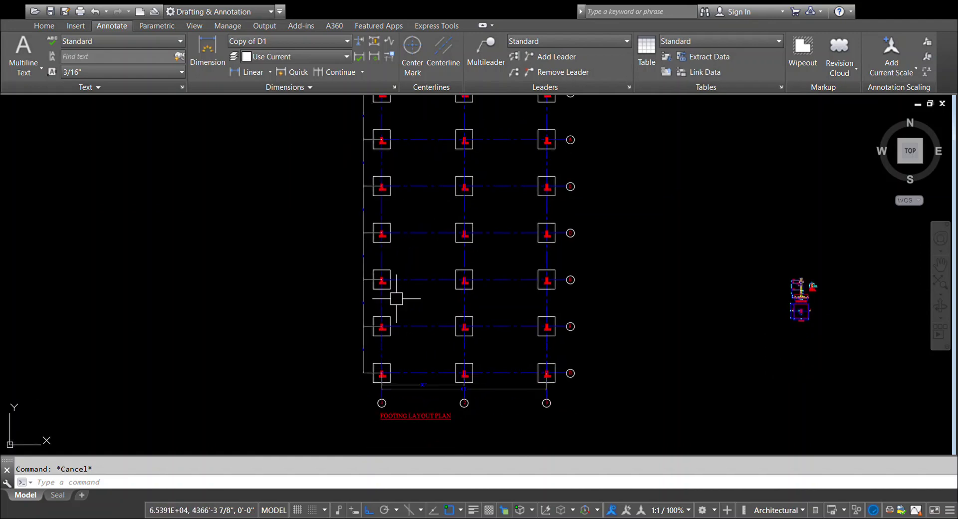
scroll(367, 374, up, 4)
middle_drag(331, 282, 368, 374)
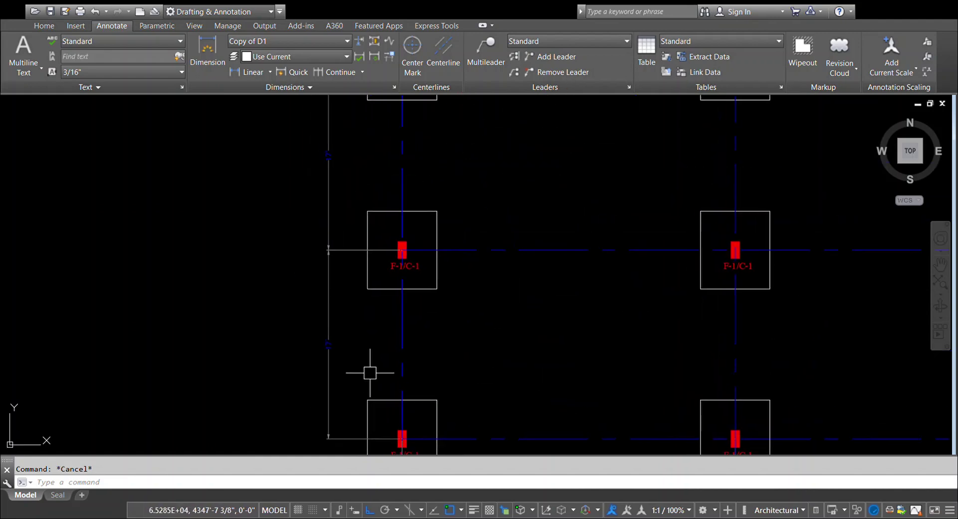
scroll(344, 421, down, 2)
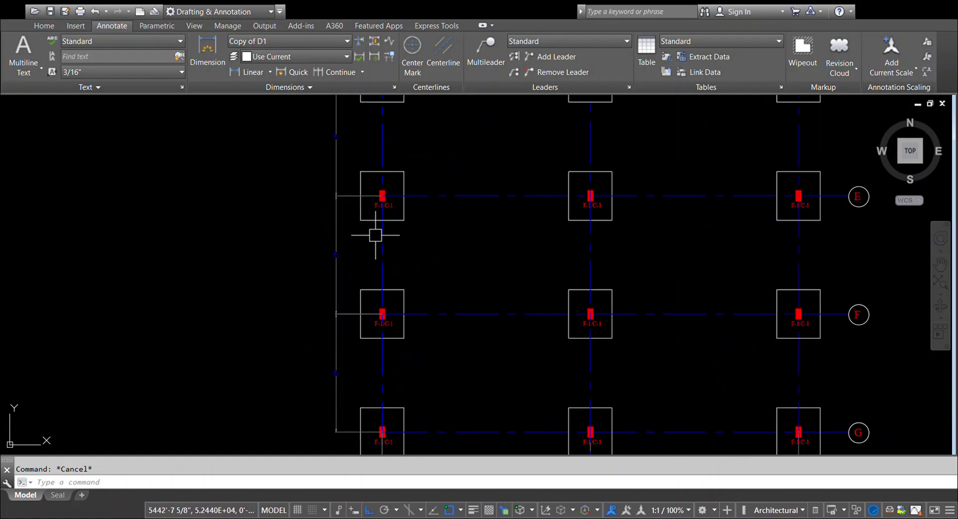
scroll(355, 272, down, 2)
scroll(355, 271, down, 2)
scroll(370, 299, up, 1)
scroll(325, 357, up, 4)
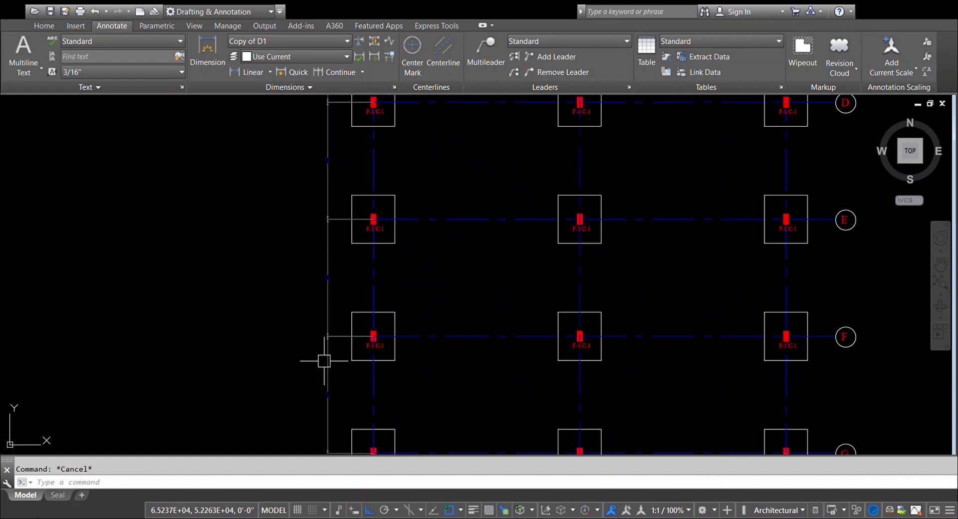
scroll(299, 315, up, 1)
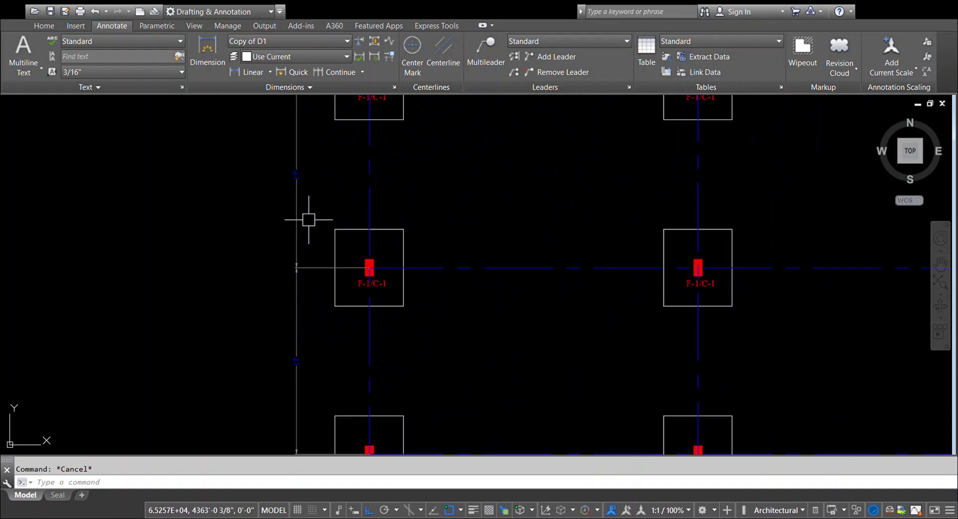
scroll(286, 277, up, 2)
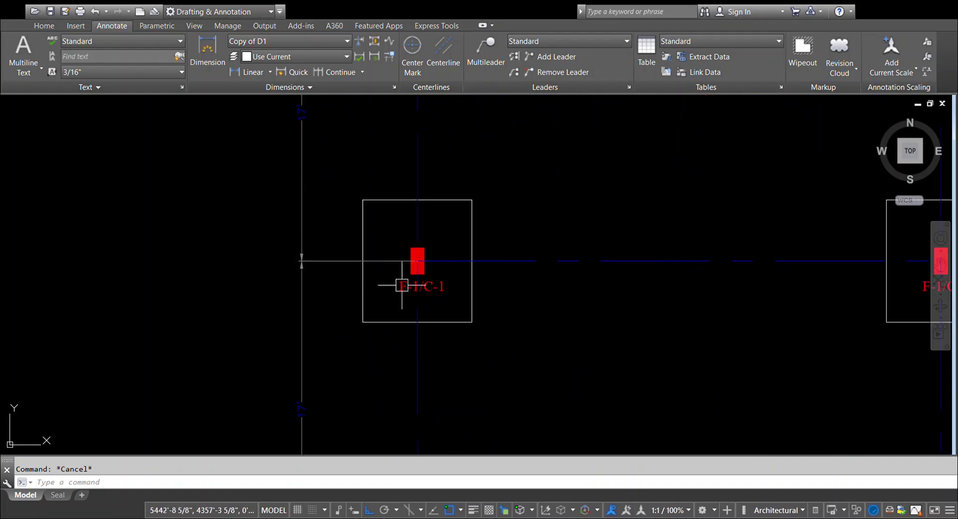
scroll(285, 261, up, 2)
scroll(300, 260, up, 3)
scroll(357, 238, down, 5)
scroll(364, 256, down, 4)
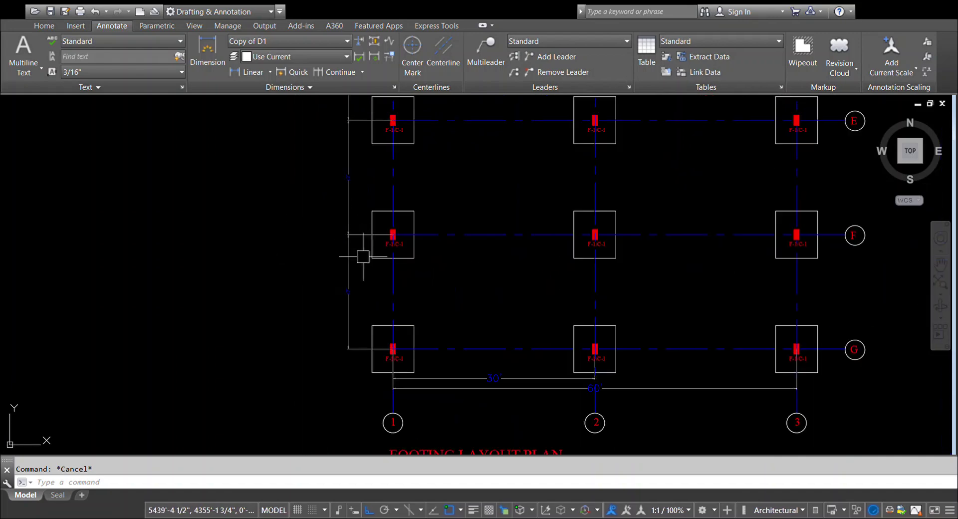
middle_drag(363, 256, 342, 284)
scroll(346, 273, down, 4)
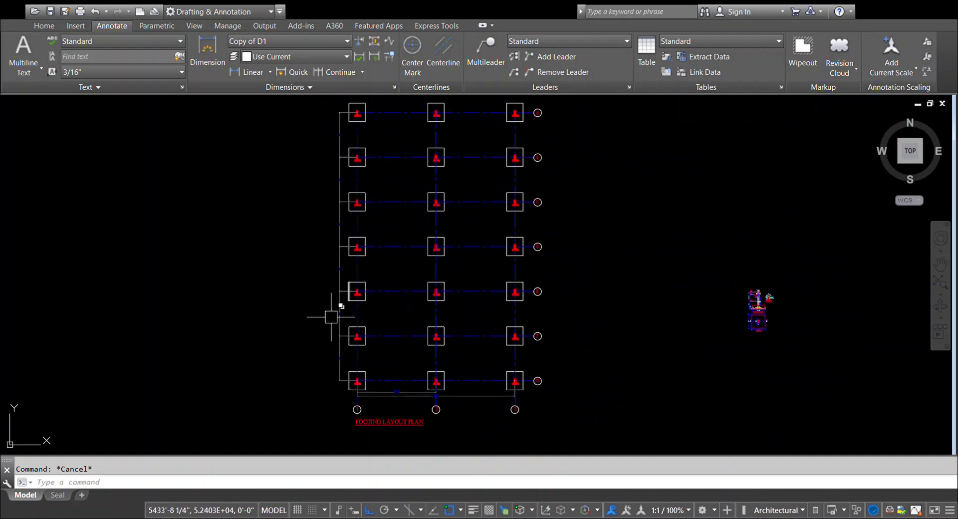
scroll(332, 314, up, 4)
scroll(368, 374, up, 1)
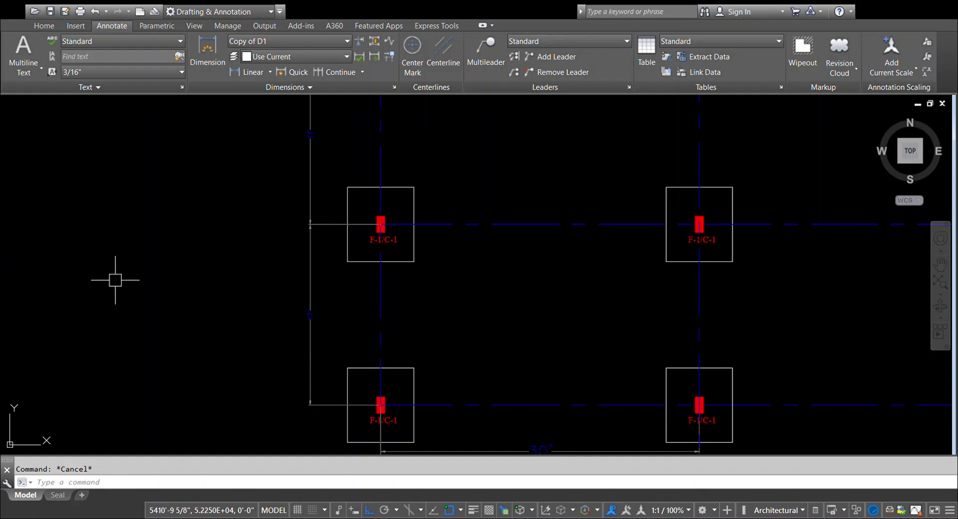
scroll(407, 342, down, 3)
scroll(413, 385, up, 1)
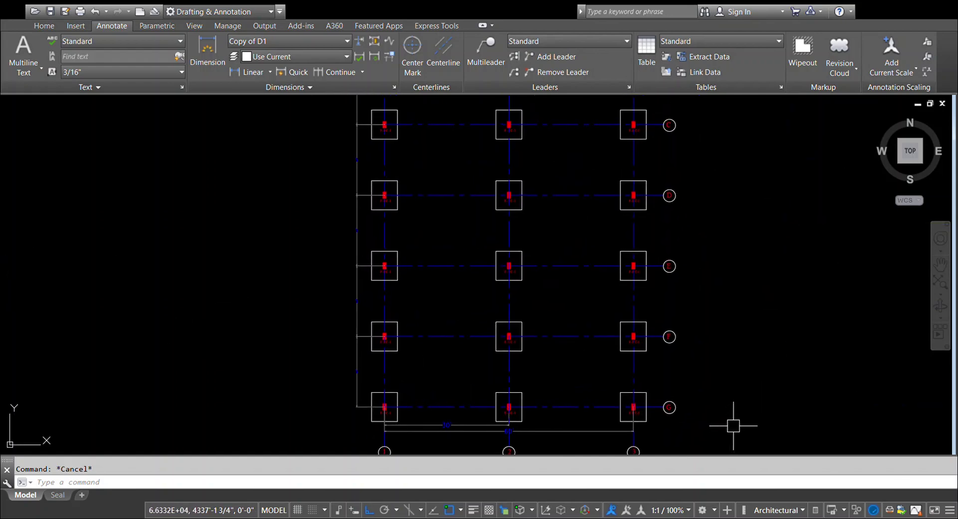